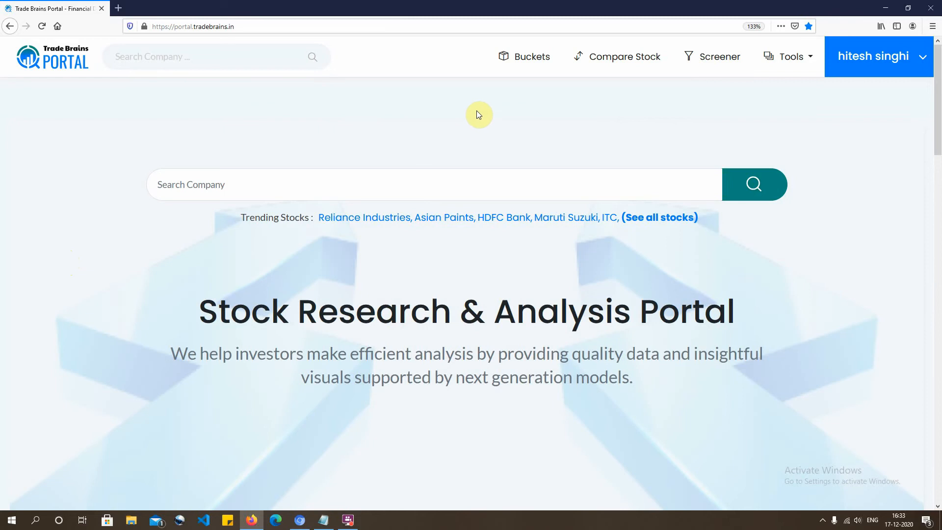
Open the Screener, set the Market Cap filter to greater than 50000, and run it to review the matching companies
click(714, 65)
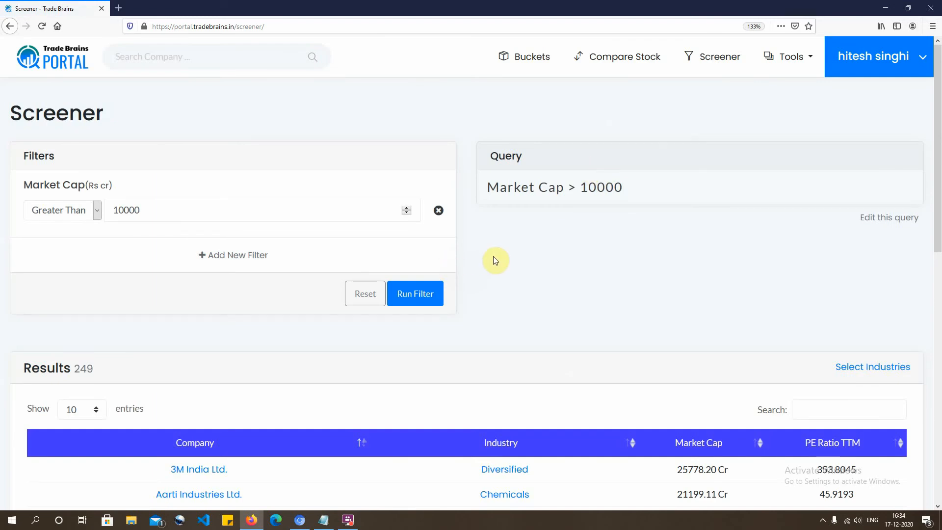
click(280, 204)
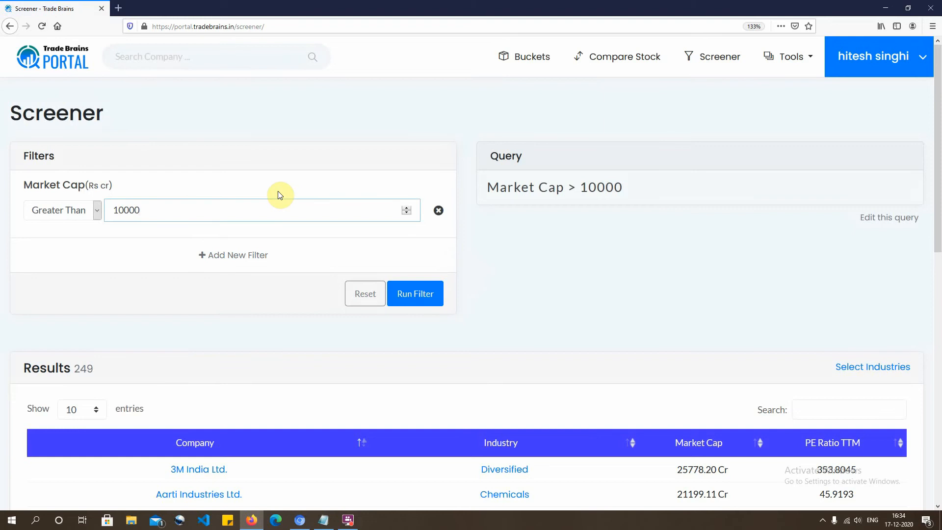
key(BackSpace)
key(BackSpace)
key(BackSpace)
key(BackSpace)
key(BackSpace)
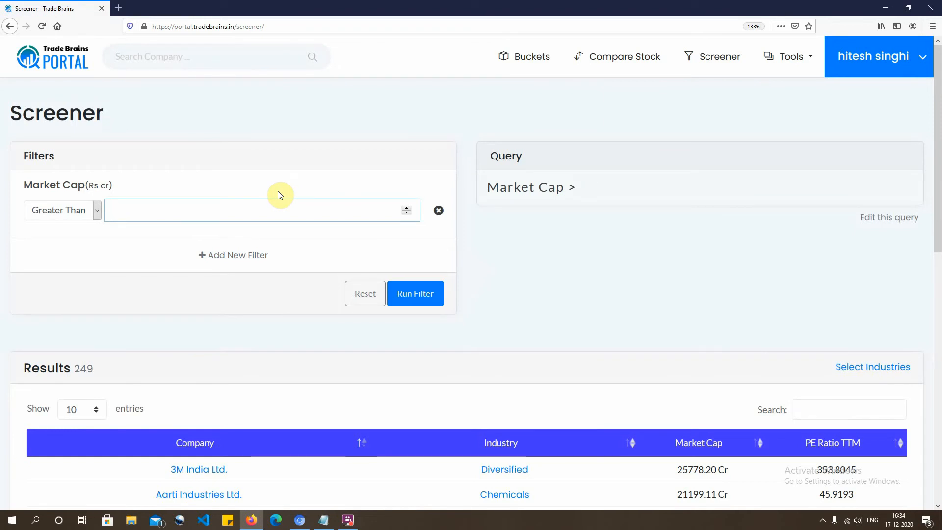
text(5000)
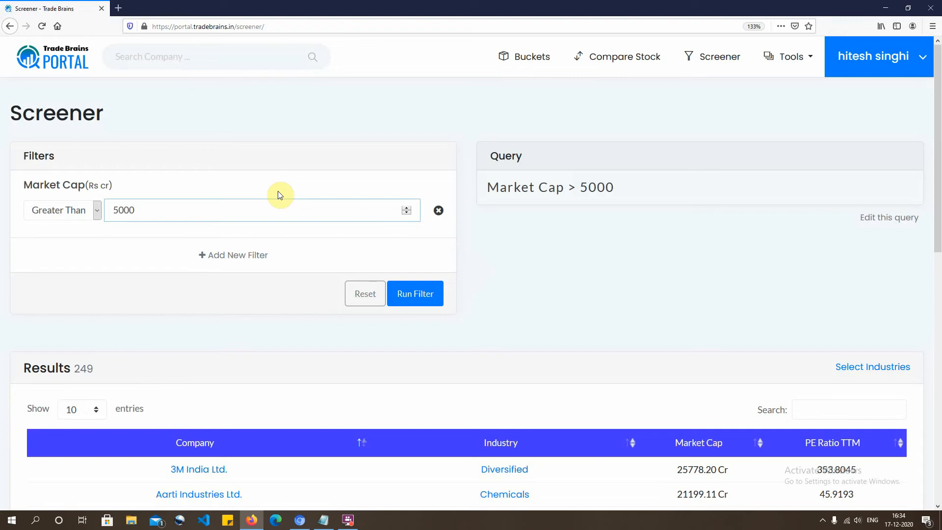
text(0)
click(426, 291)
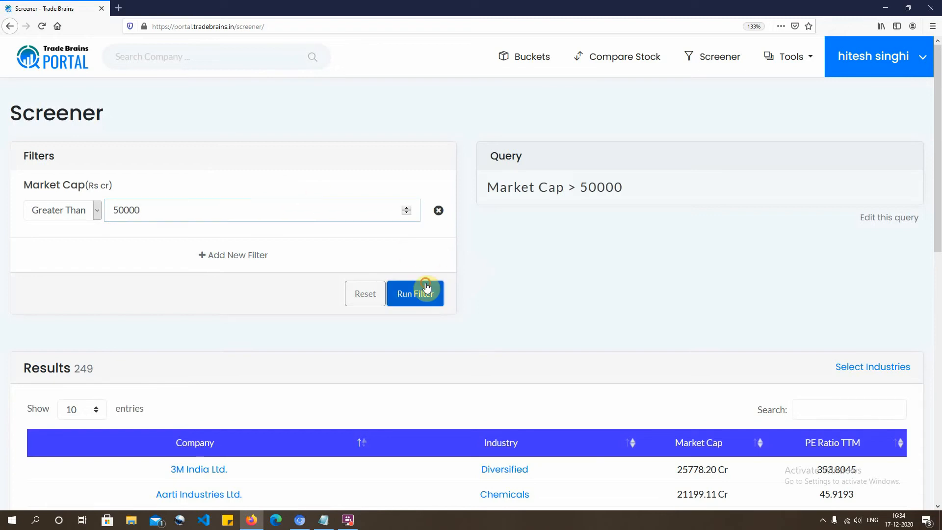
scroll(181, 232, down, 3)
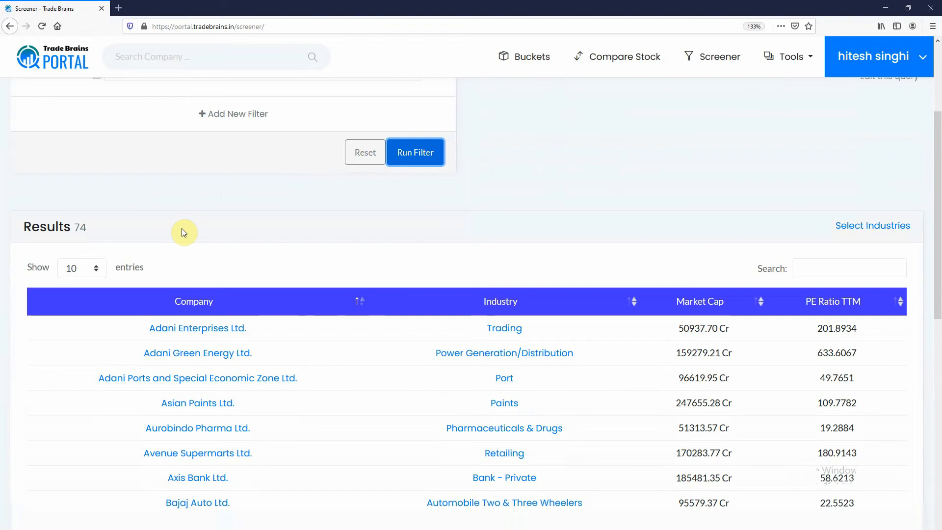
scroll(184, 233, up, 3)
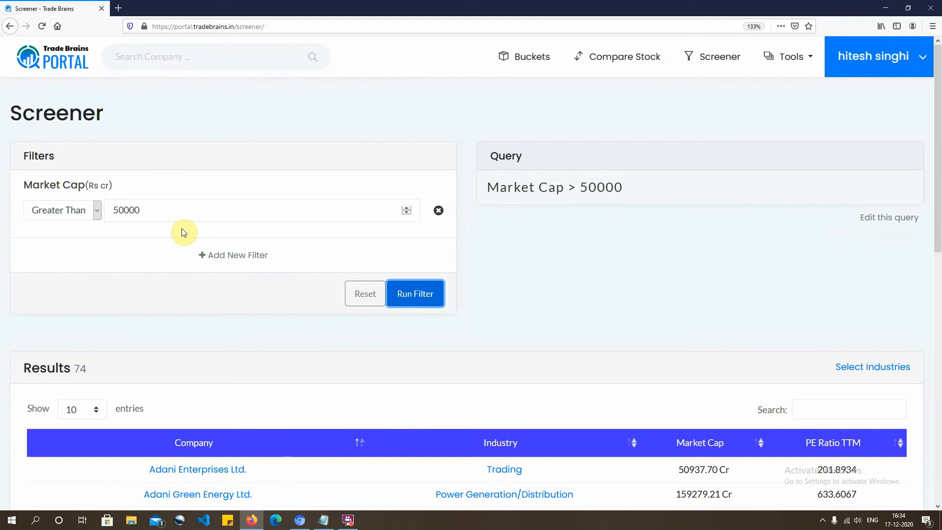
Add a Debt To Equity Ratio filter of less than 0.6 and run the screen to review the matching companies
click(214, 259)
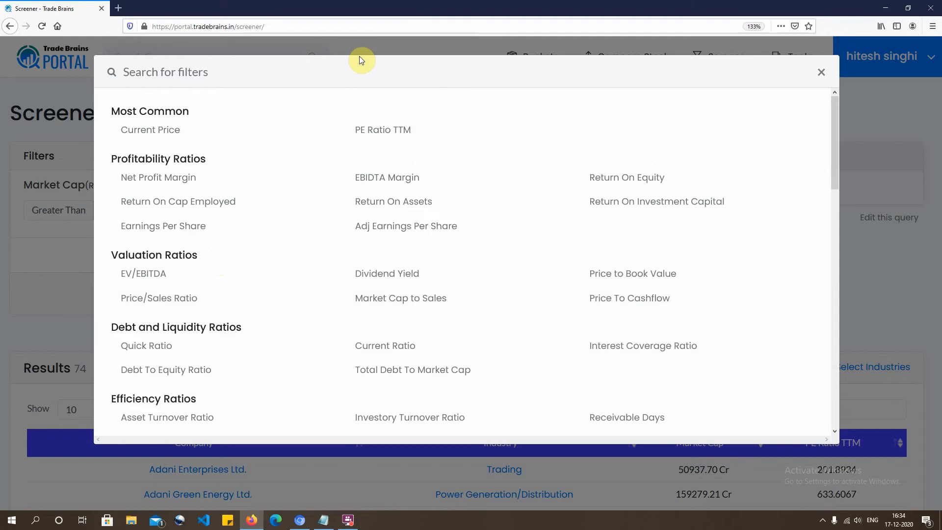
text(deb)
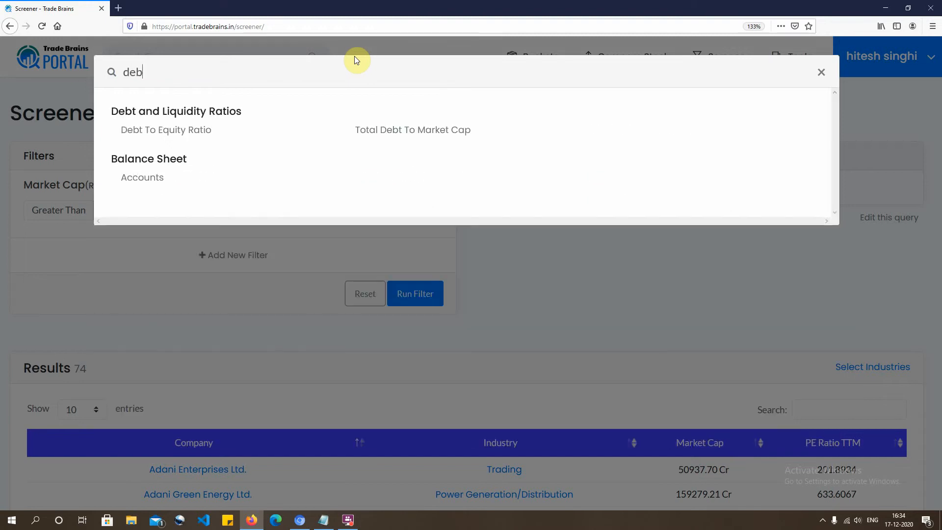
click(200, 130)
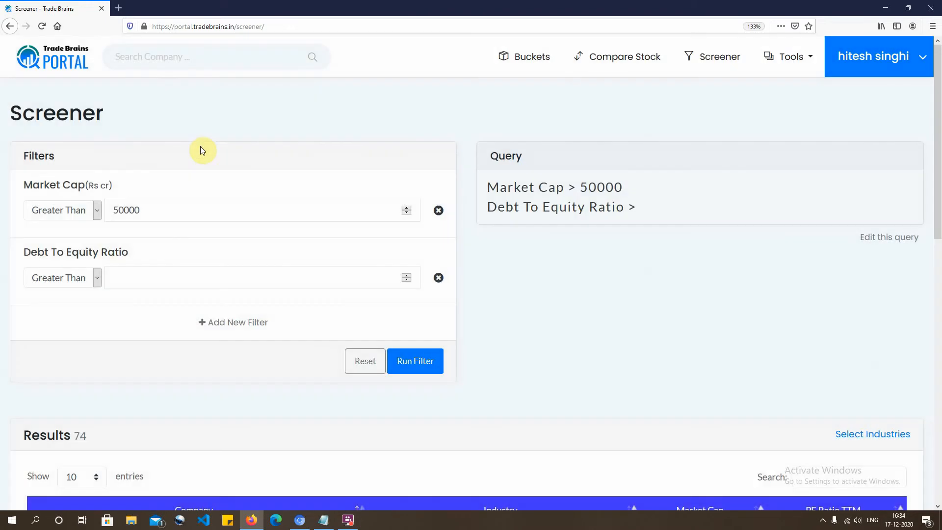
click(98, 278)
click(68, 313)
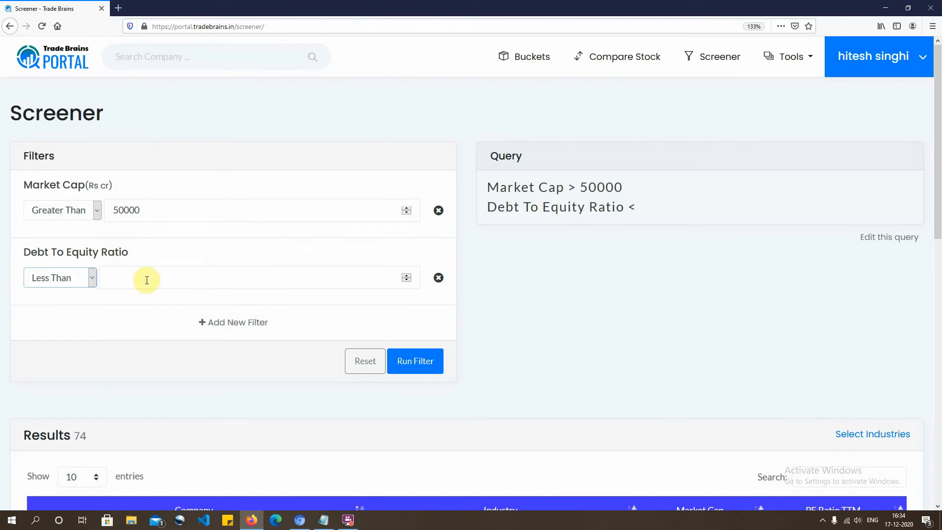
click(143, 278)
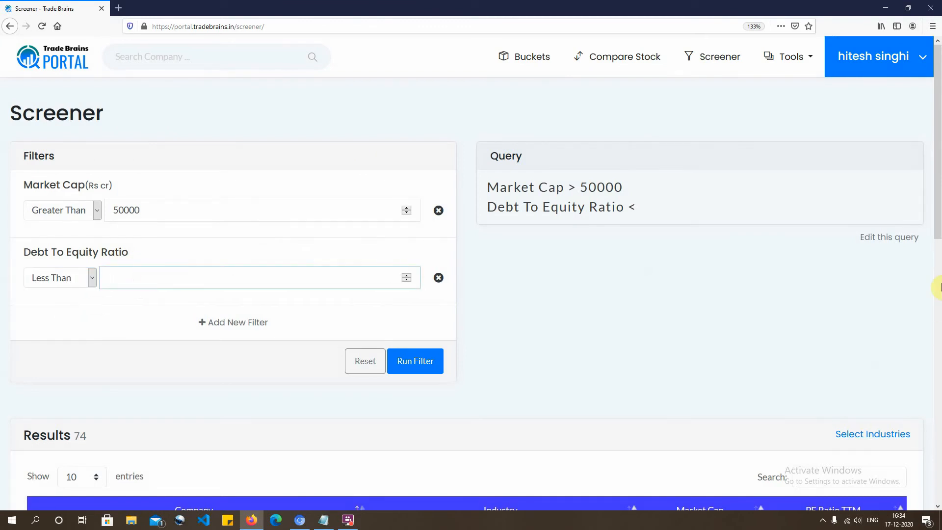
text(0.6)
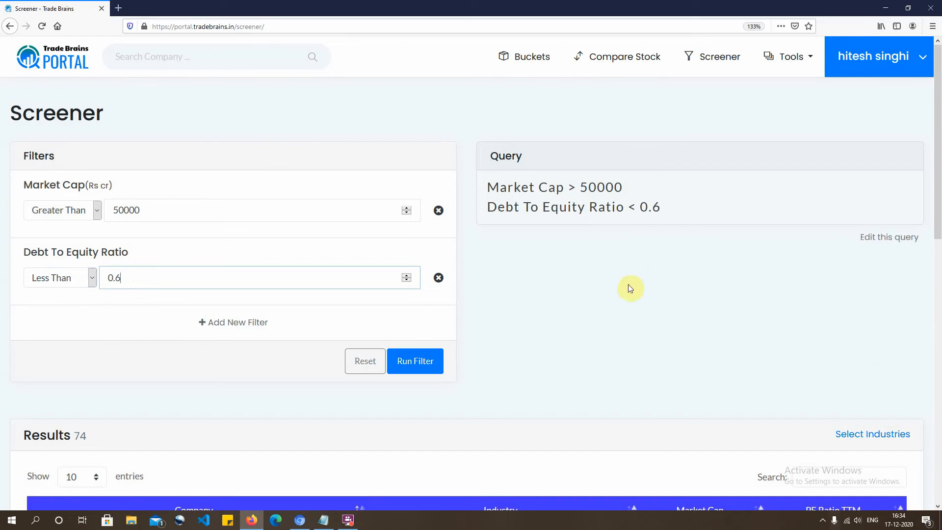
click(406, 361)
scroll(424, 378, down, 4)
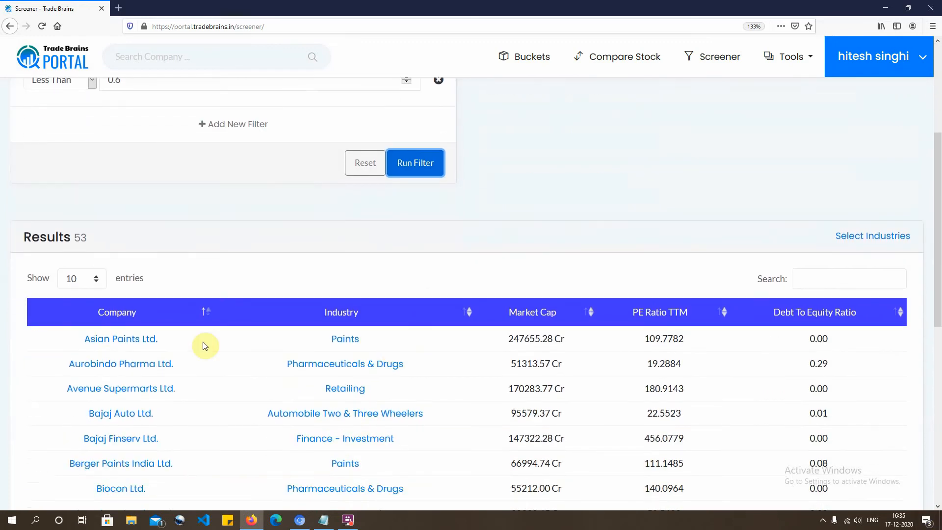
scroll(101, 231, up, 3)
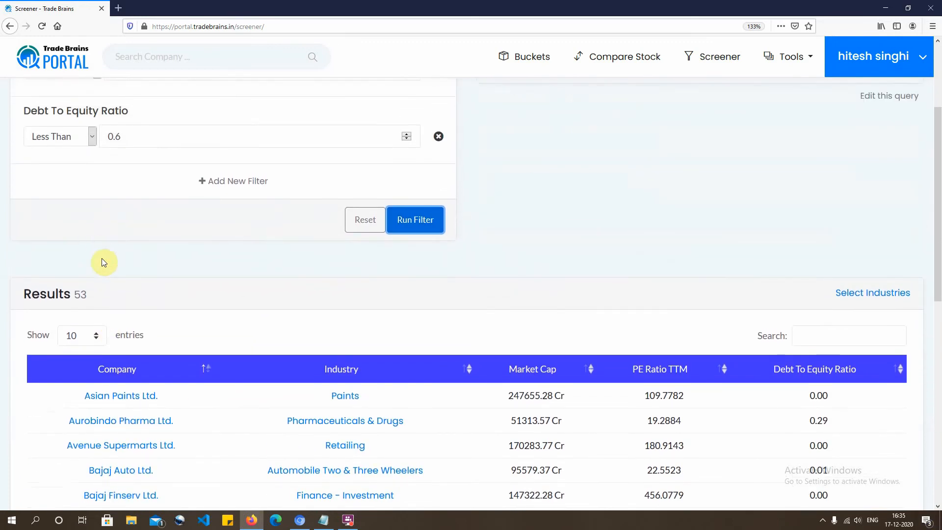
scroll(115, 272, up, 2)
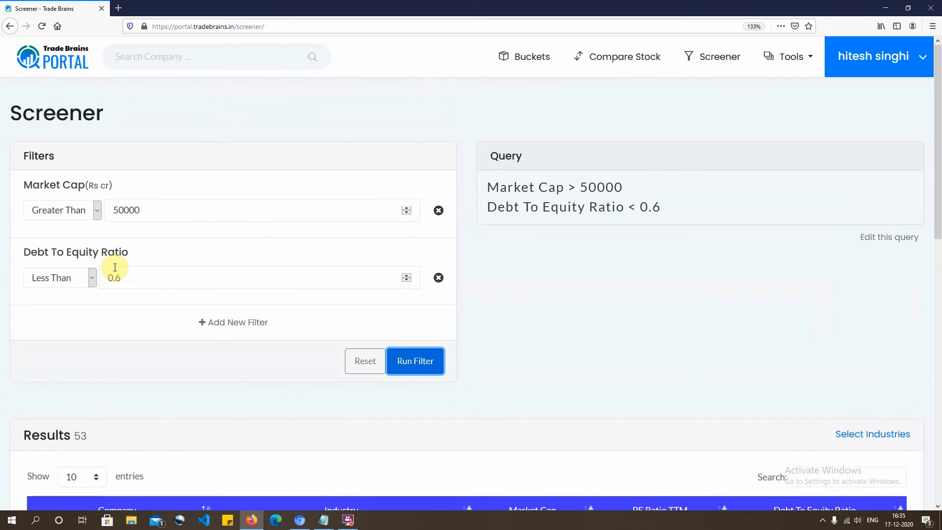
Add a PE Ratio TTM filter of less than 40 and run the screen
click(204, 323)
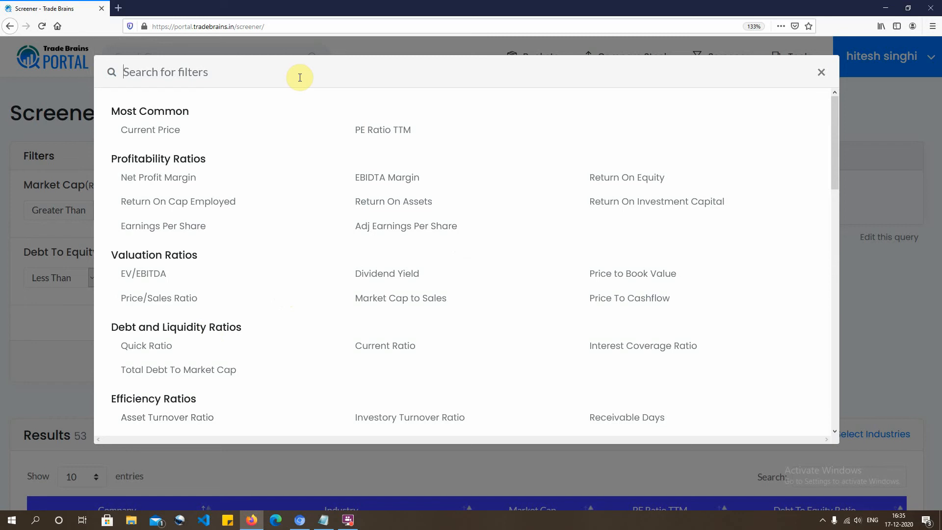
text(pe)
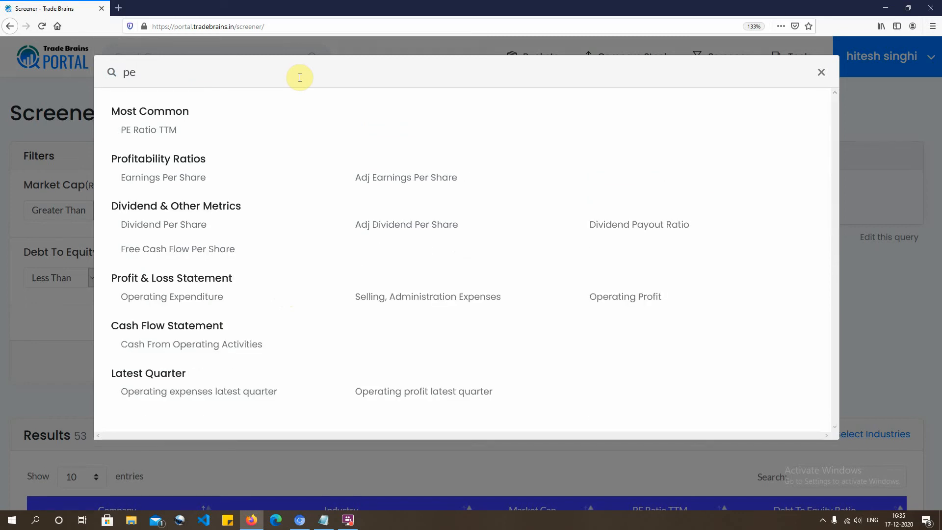
click(148, 130)
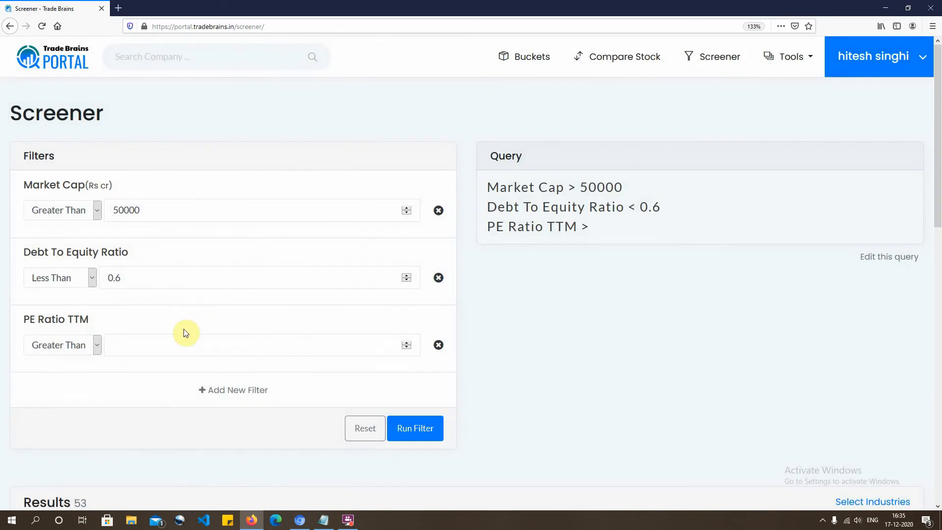
click(102, 345)
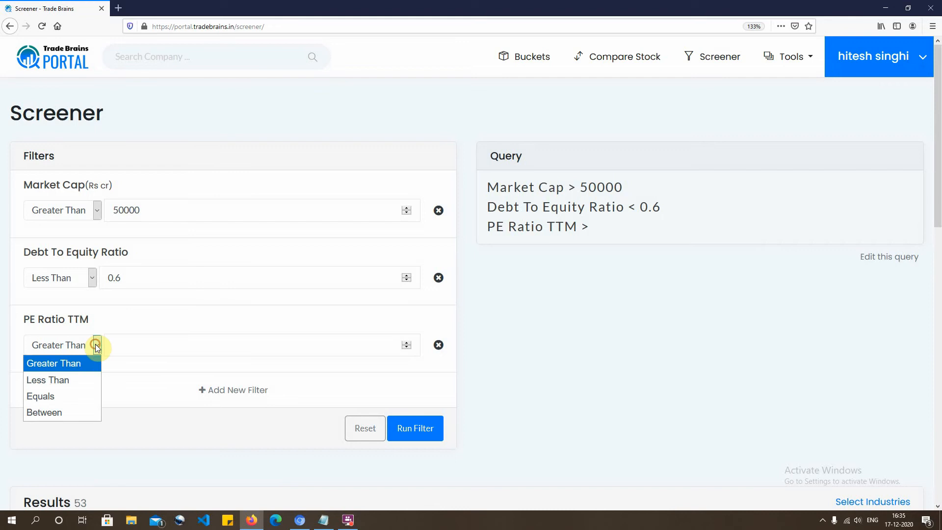
click(63, 375)
click(126, 344)
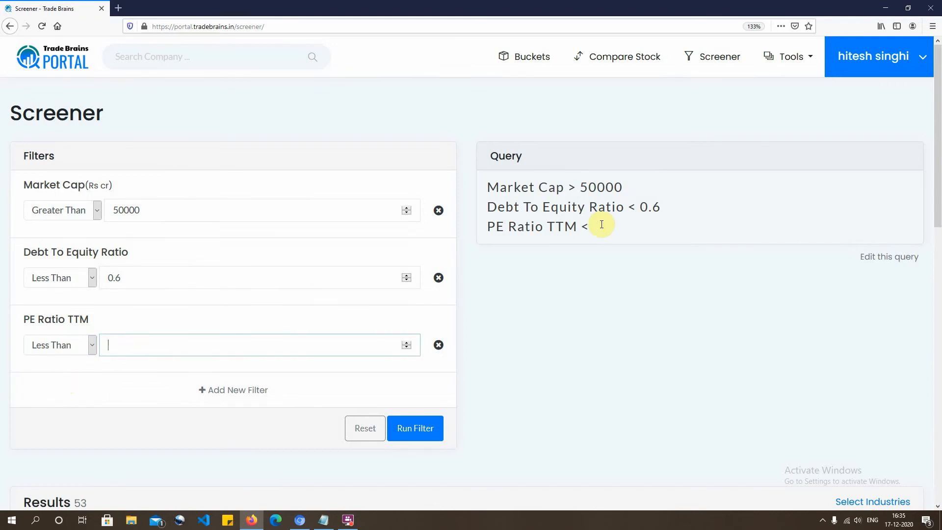
text(40)
click(426, 428)
scroll(417, 330, down, 3)
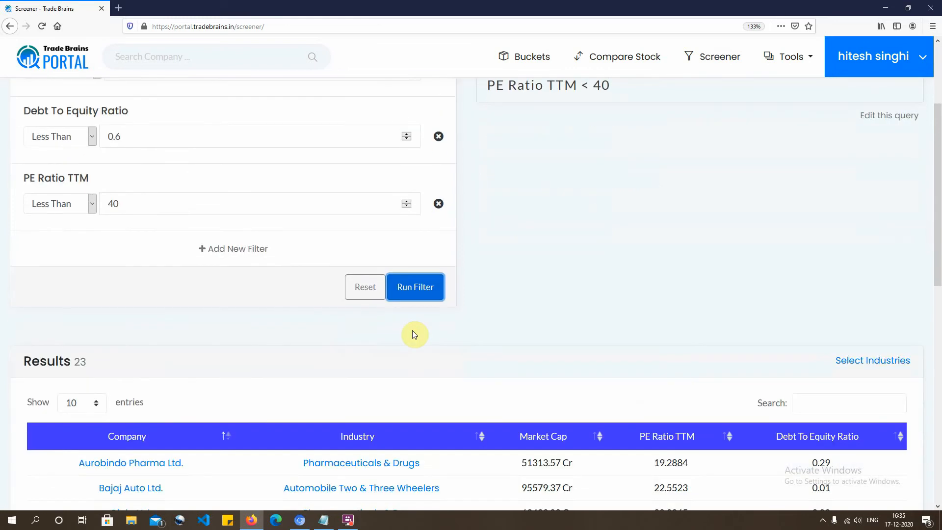
Review the first page of screener results and switch to Notepad to start a shortlist with "aurobindo,"
scroll(413, 336, down, 2)
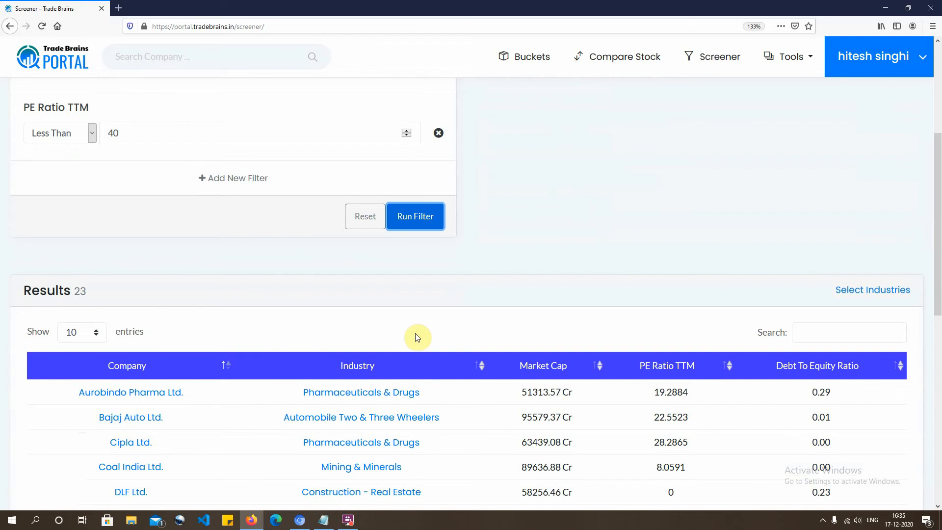
scroll(416, 336, down, 7)
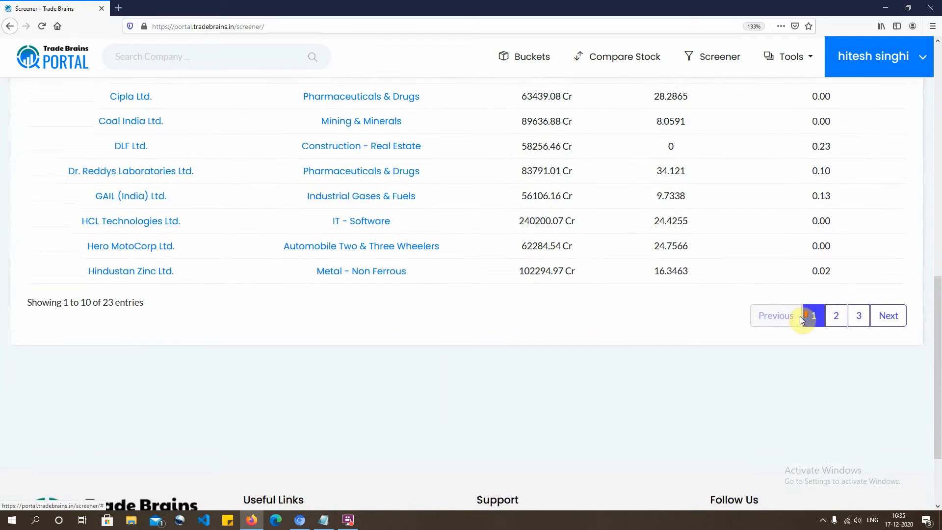
scroll(629, 330, up, 3)
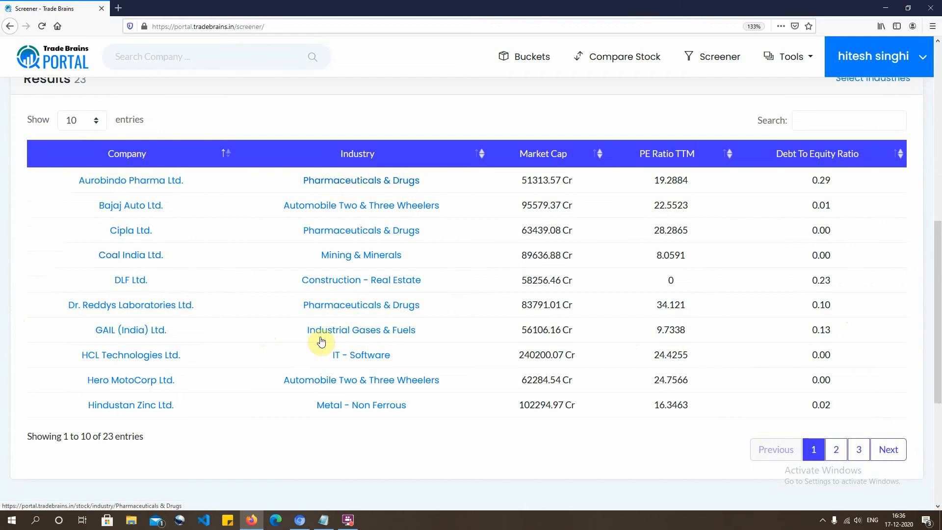
click(323, 520)
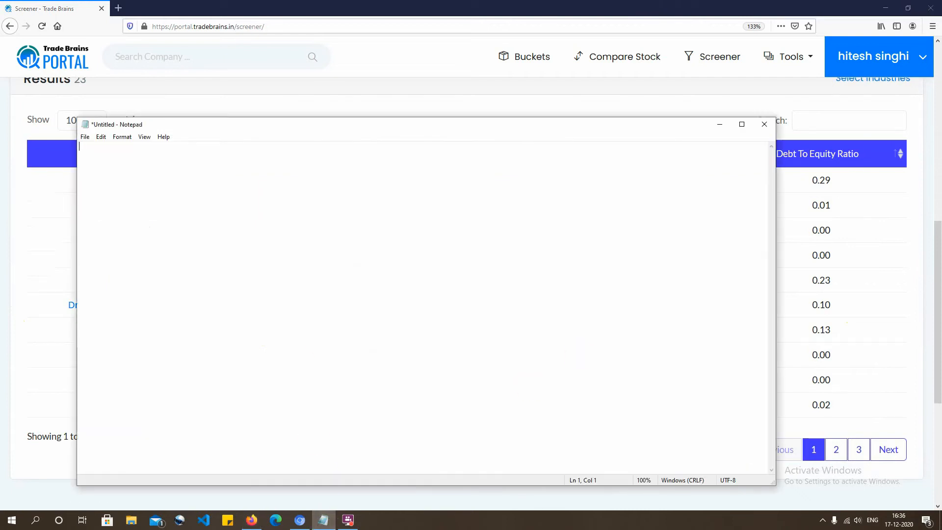
text(aurobina)
key(BackSpace)
key(BackSpace)
text(ndo)
click(18, 173)
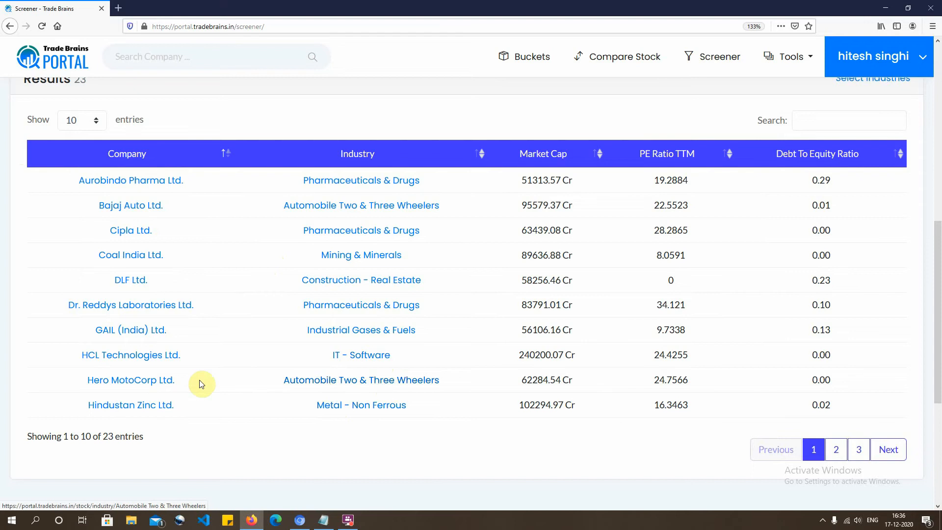
Add "hero" to the Notepad shortlist and return to the screener results
click(324, 520)
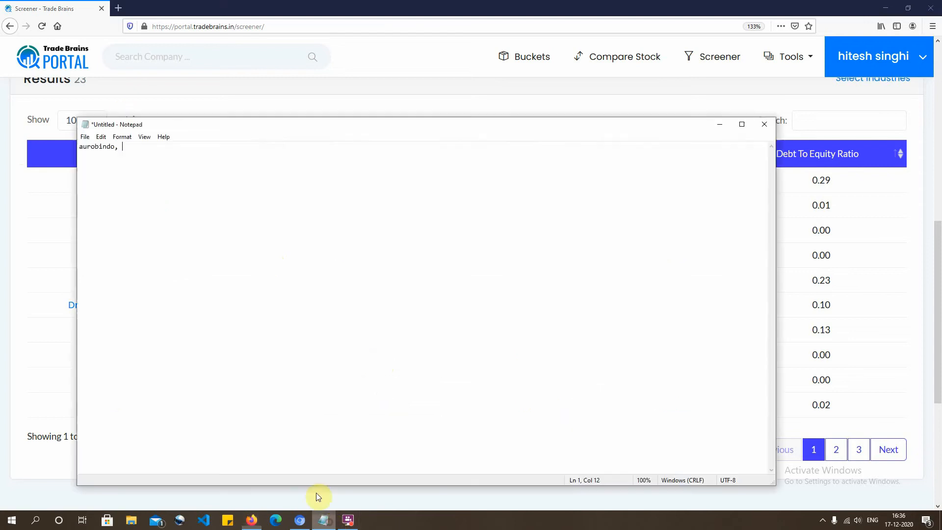
text(hero)
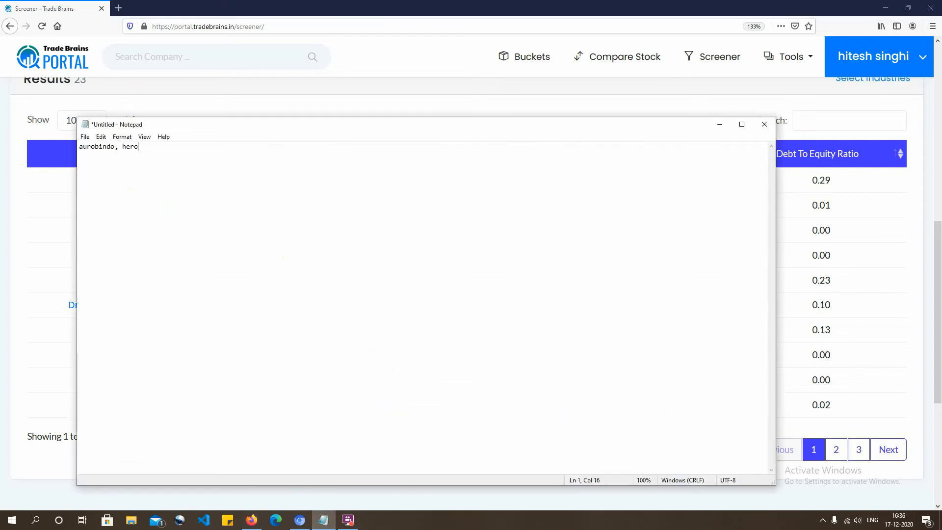
click(18, 239)
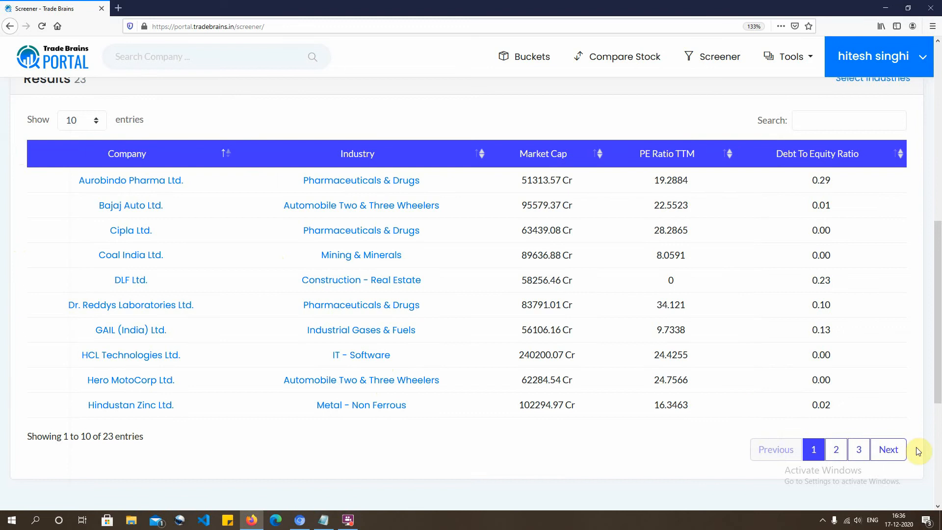
Open page 2 of the screener results and append "infosys" and "itc" to the comma-separated Notepad shortlist
click(836, 450)
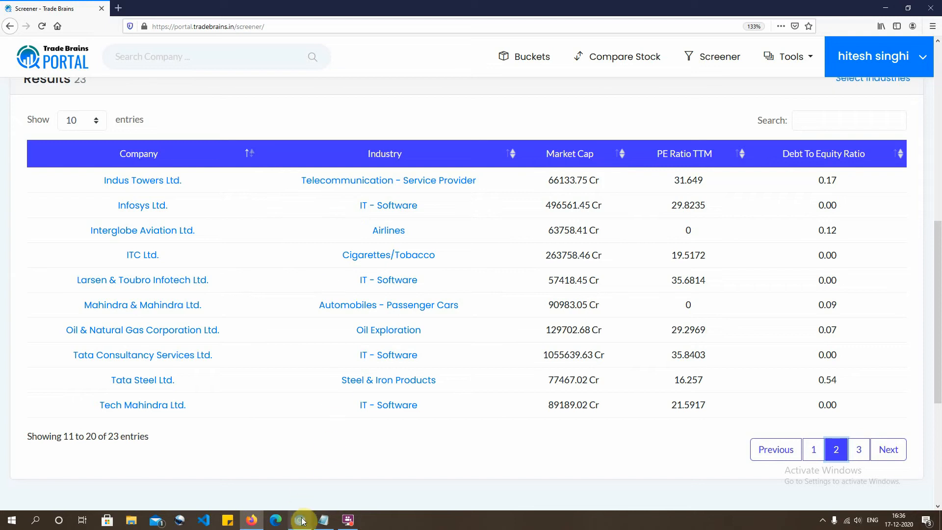
click(323, 519)
text(, inf)
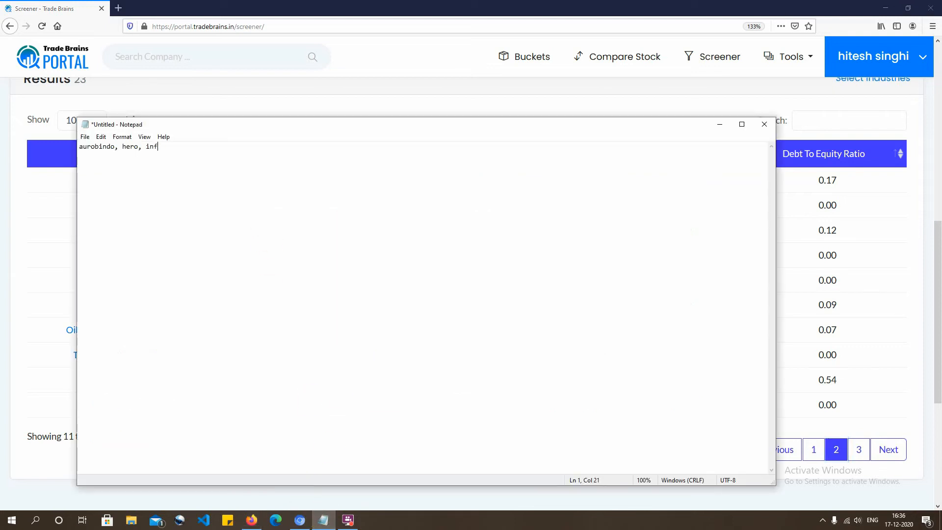
text(posys,)
click(13, 227)
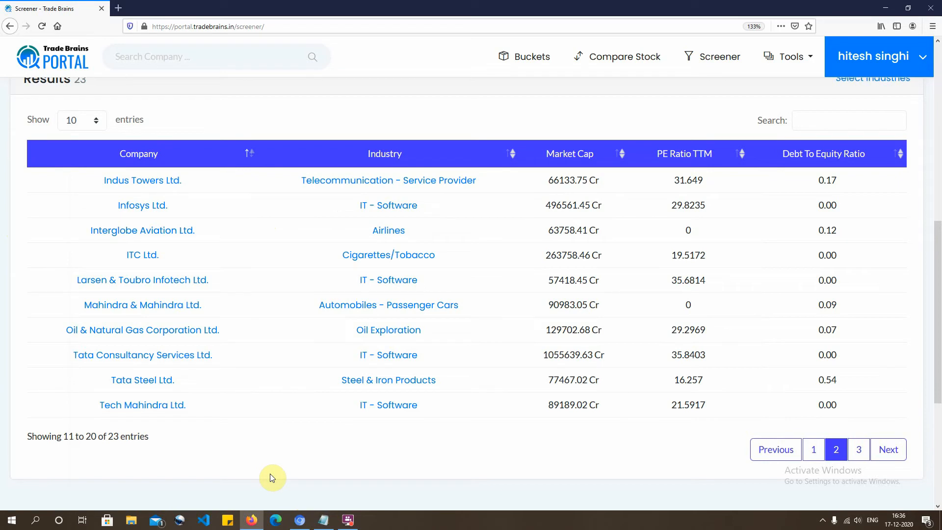
click(324, 521)
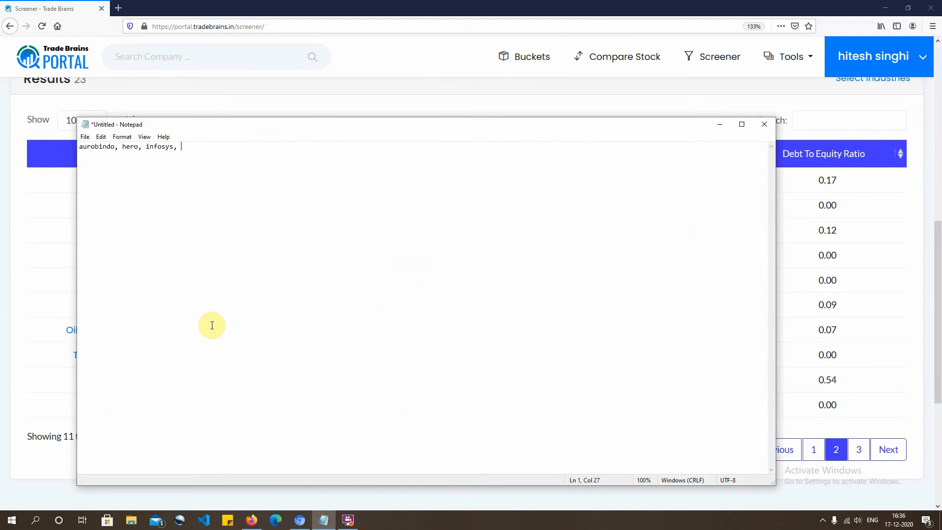
text(itc)
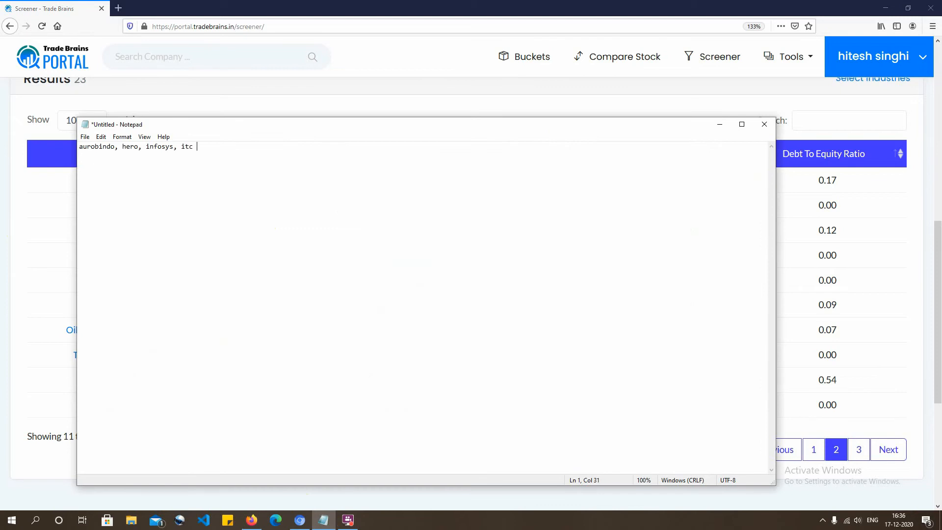
Extend the Notepad shortlist with "ltd," after itc and "tata steel", checking the screener results for the next pick
text( lts)
text(d,)
click(18, 211)
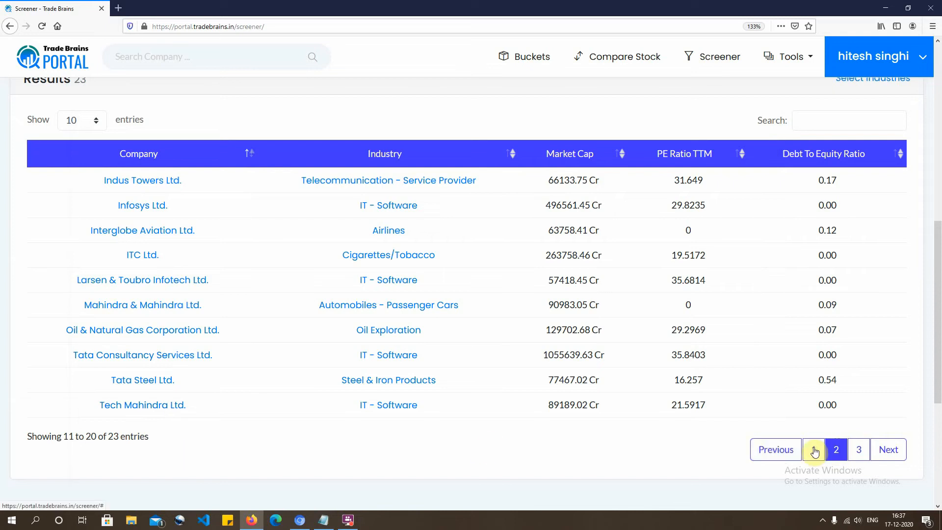
click(324, 520)
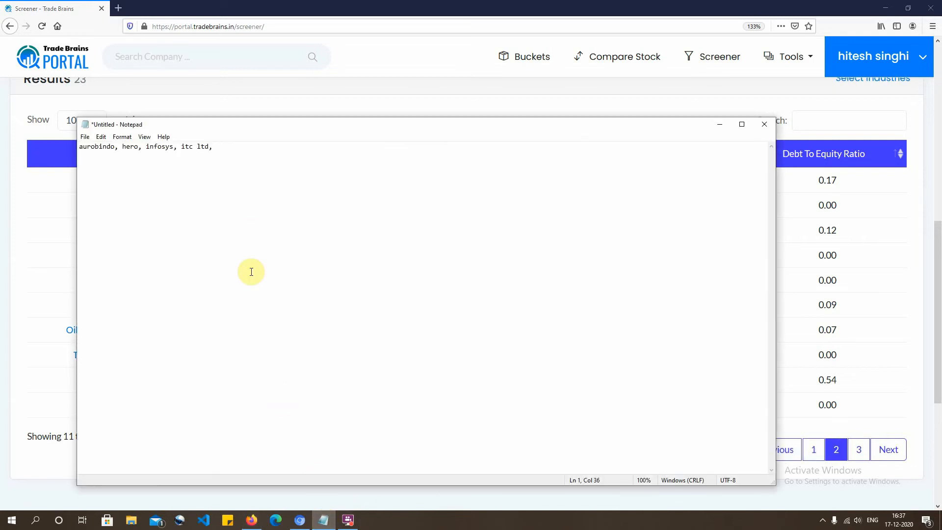
text(tata)
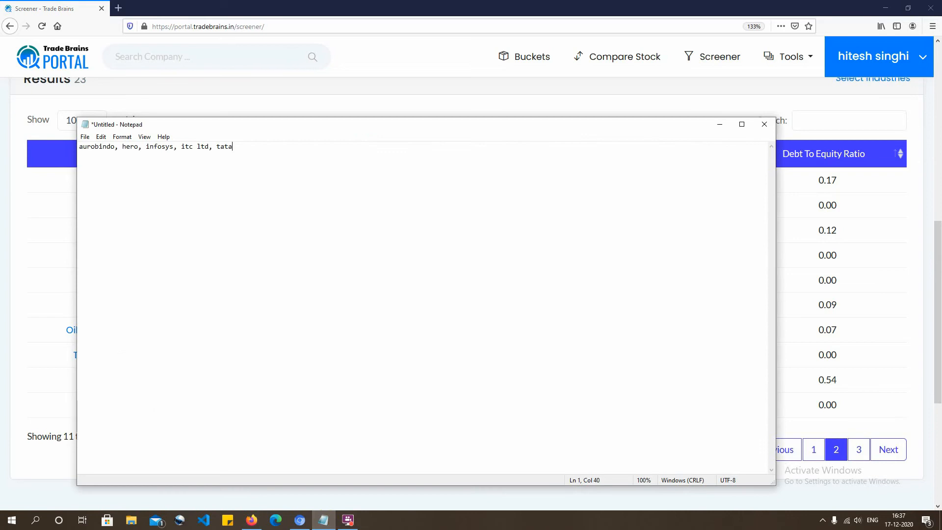
text( steel)
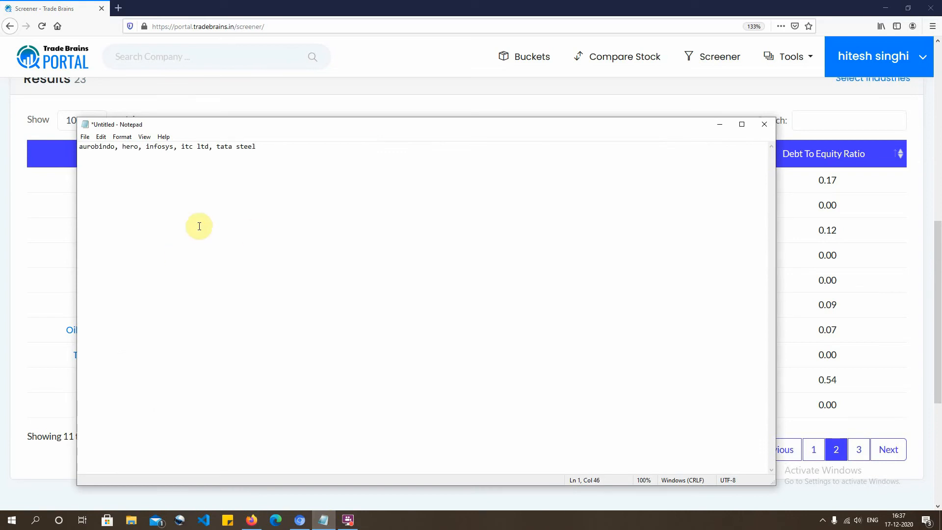
drag(274, 153, 80, 147)
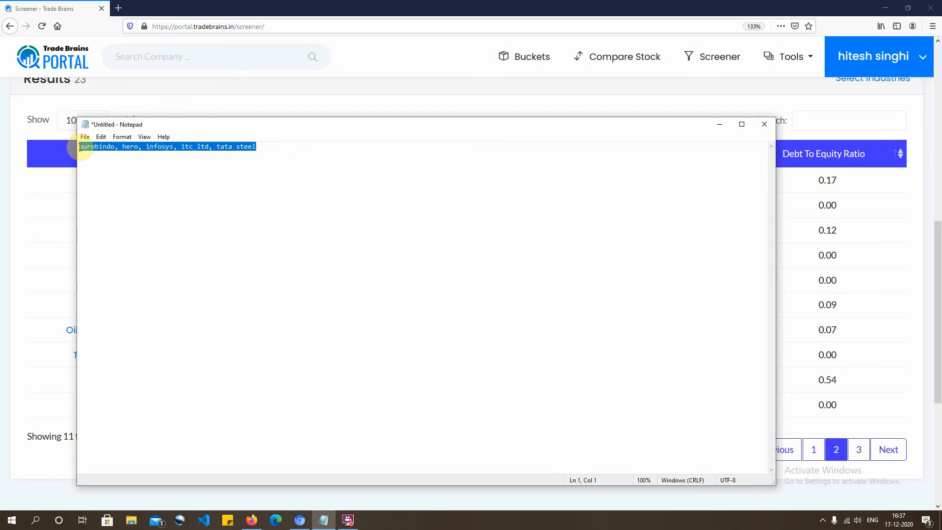
Return to the Trade Brains Portal in the browser and open the Portfolio Backtesting tool
click(18, 198)
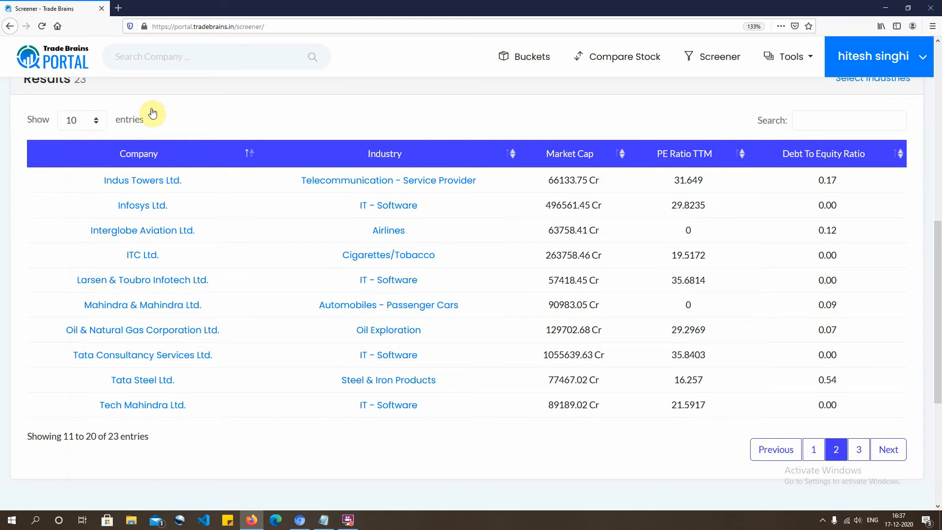
click(798, 57)
click(838, 201)
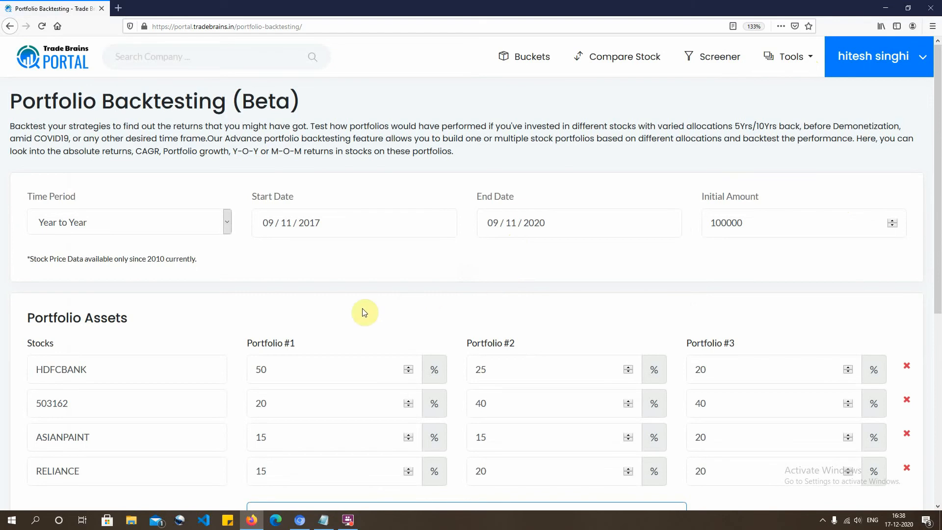
Set the backtest's start date to 09/10/2015
click(391, 232)
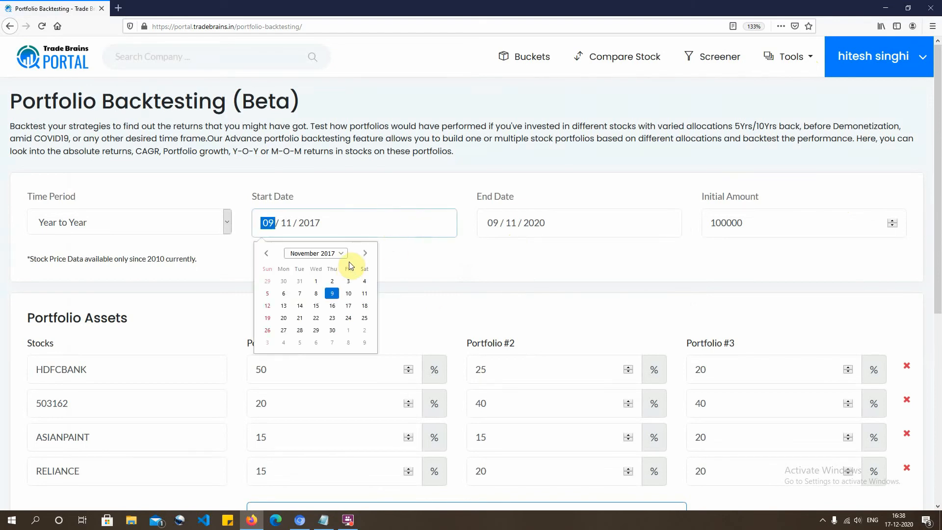
click(341, 253)
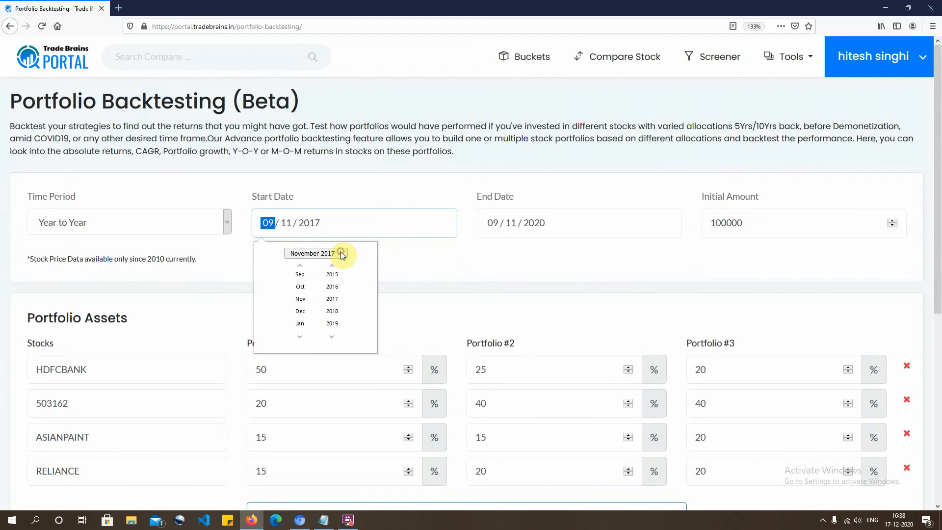
click(331, 279)
click(300, 289)
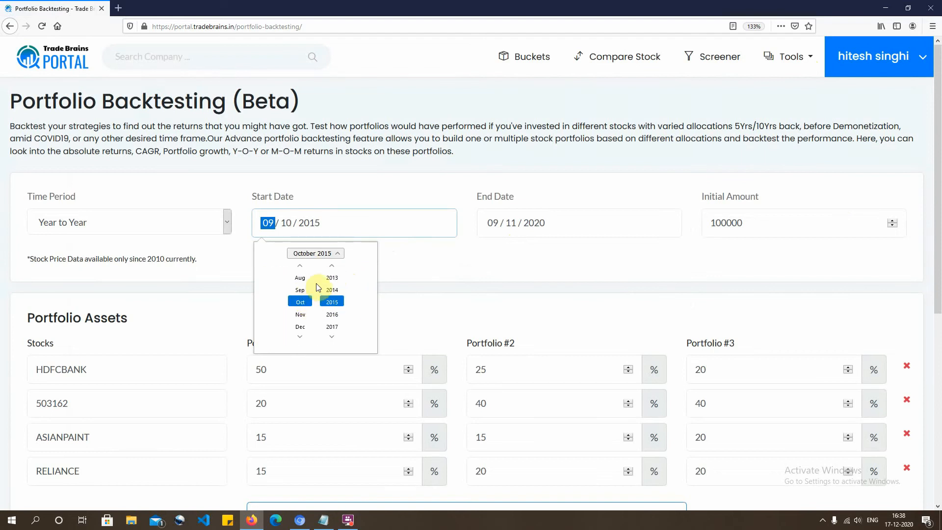
click(395, 260)
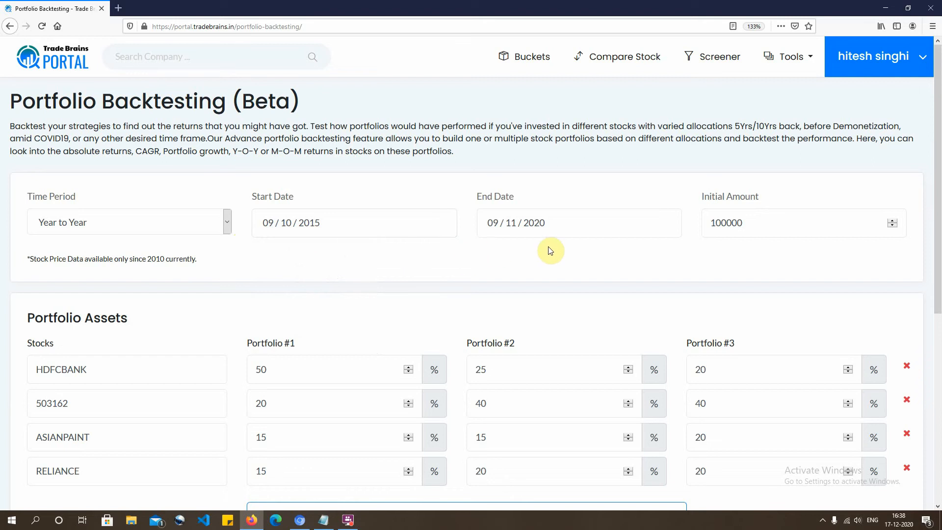
Set the backtest's end date to 16/12/2020
click(536, 222)
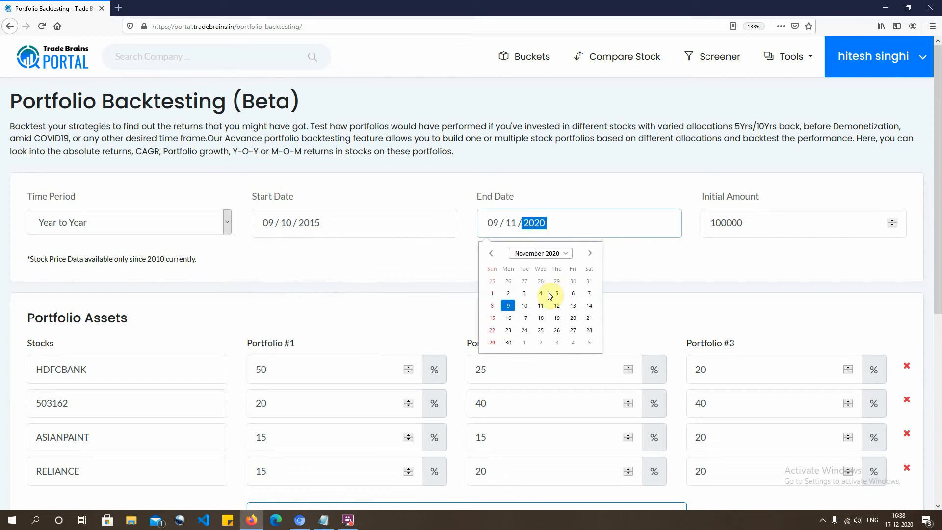
click(590, 253)
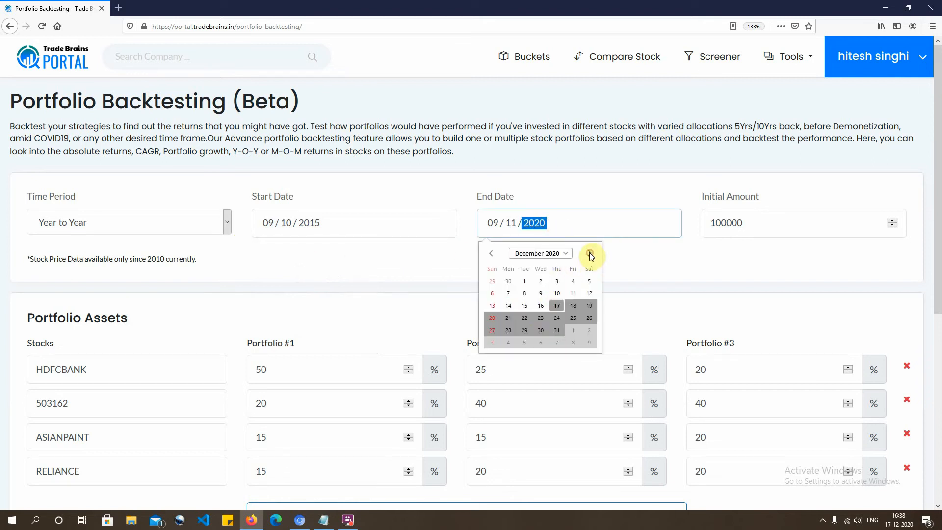
click(540, 306)
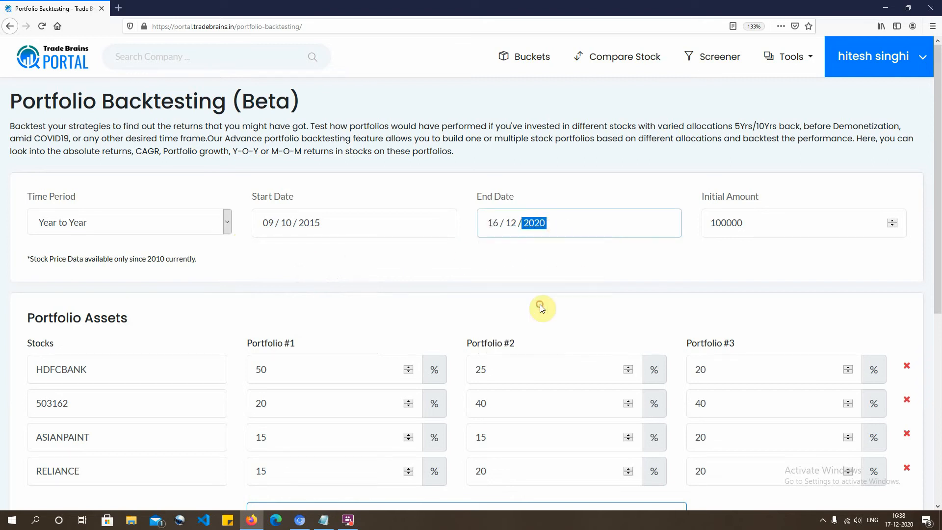
click(557, 261)
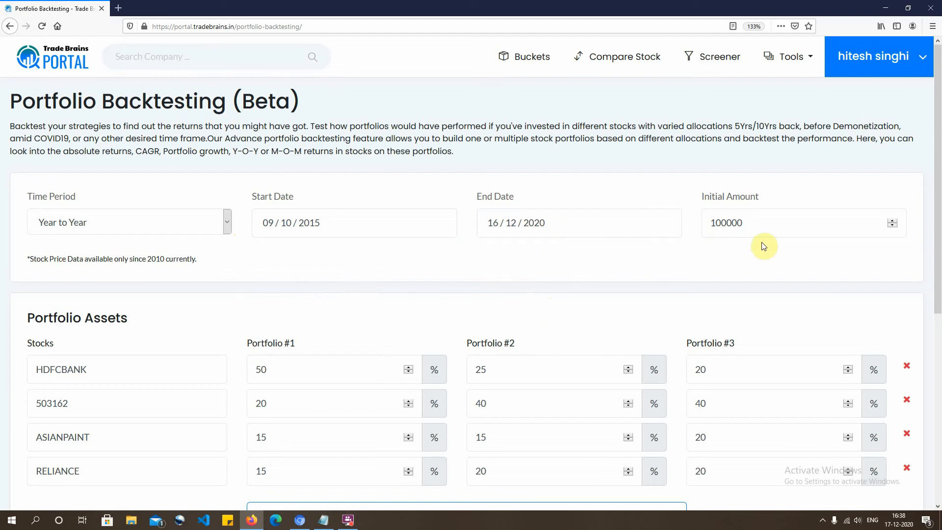
Set the initial amount to 500000 and choose Year to Year as the time period
double_click(753, 223)
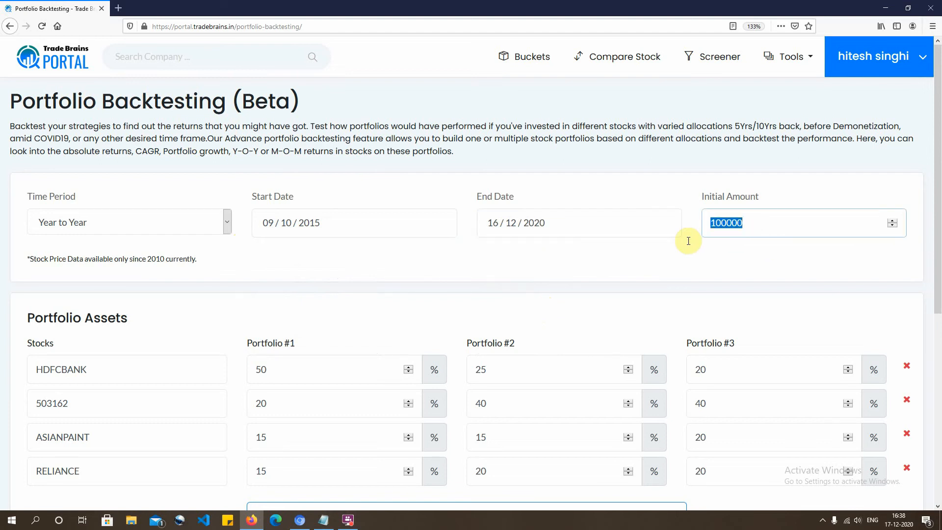
text(500000)
click(705, 275)
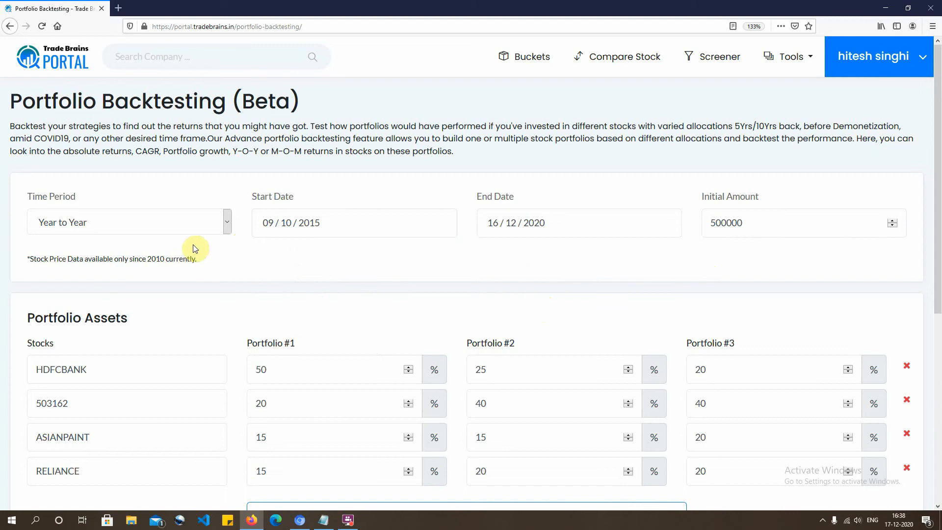
click(224, 224)
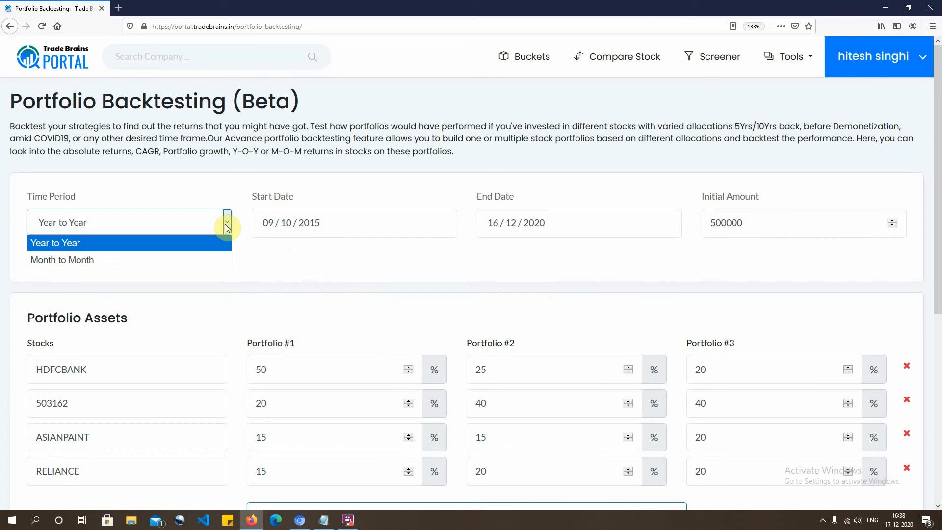
click(195, 244)
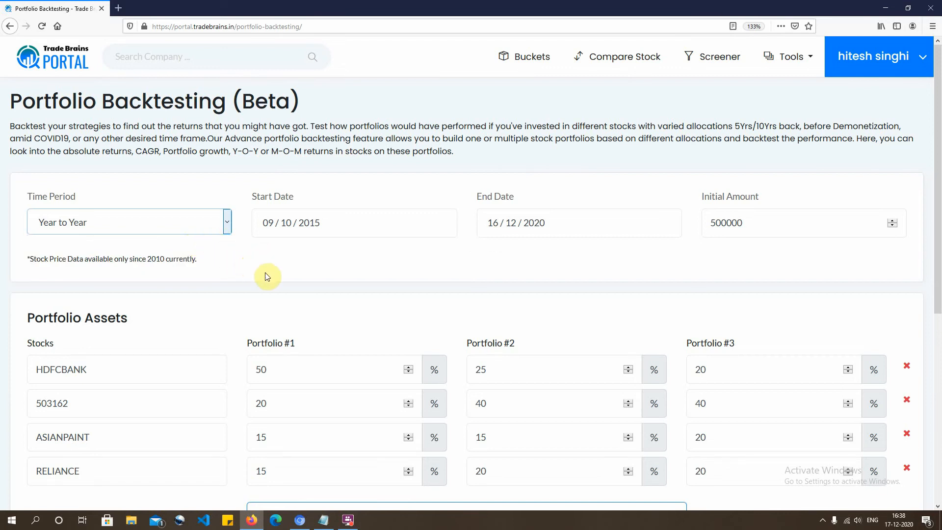
Replace the first portfolio stock, HDFCBANK, with Aurobindo Pharma Ltd. (AUROPHARMA) from the Notepad shortlist
scroll(267, 275, down, 3)
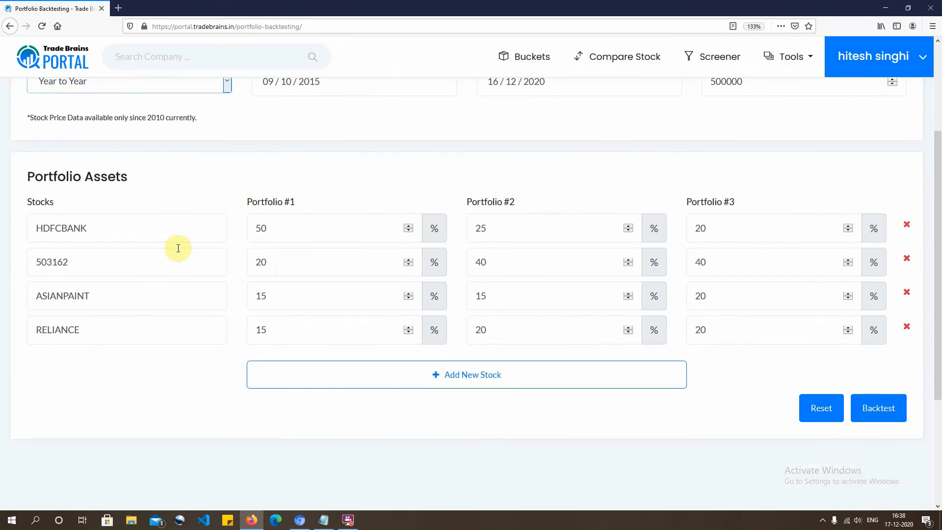
double_click(171, 229)
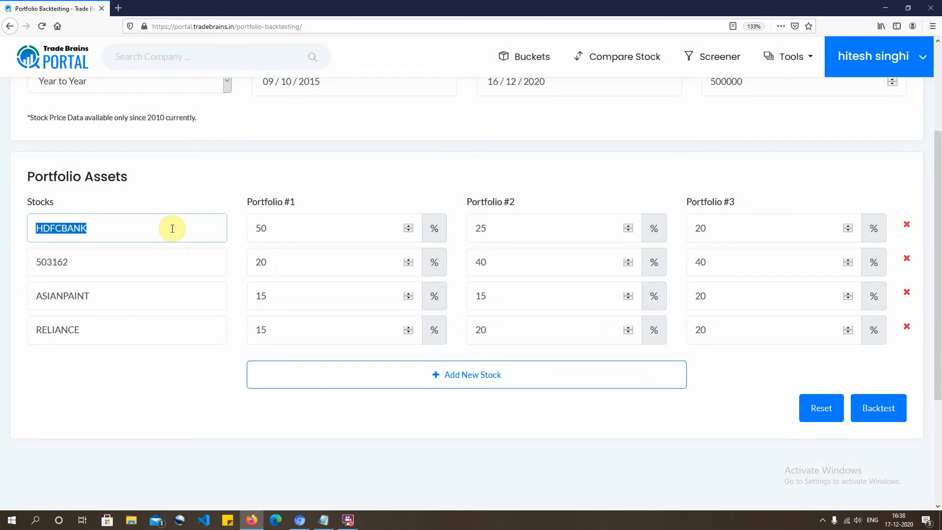
click(323, 520)
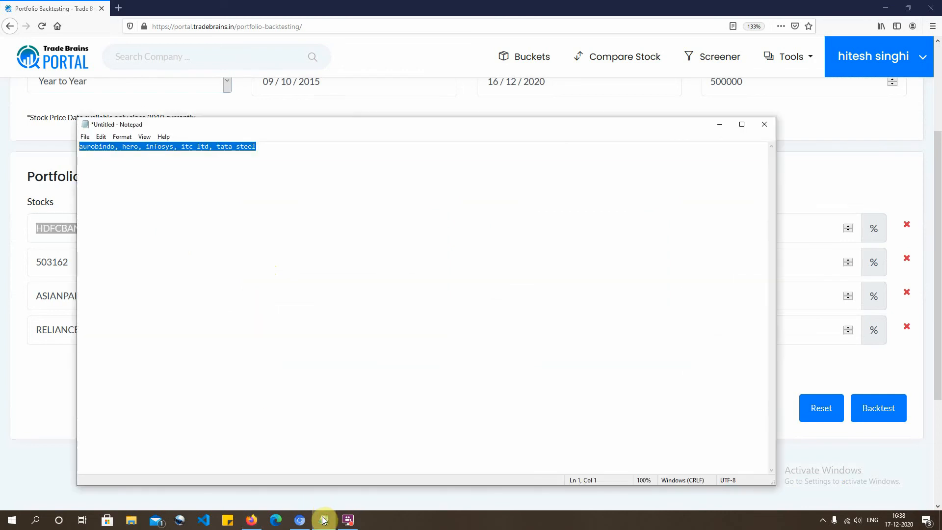
click(324, 520)
text(Au)
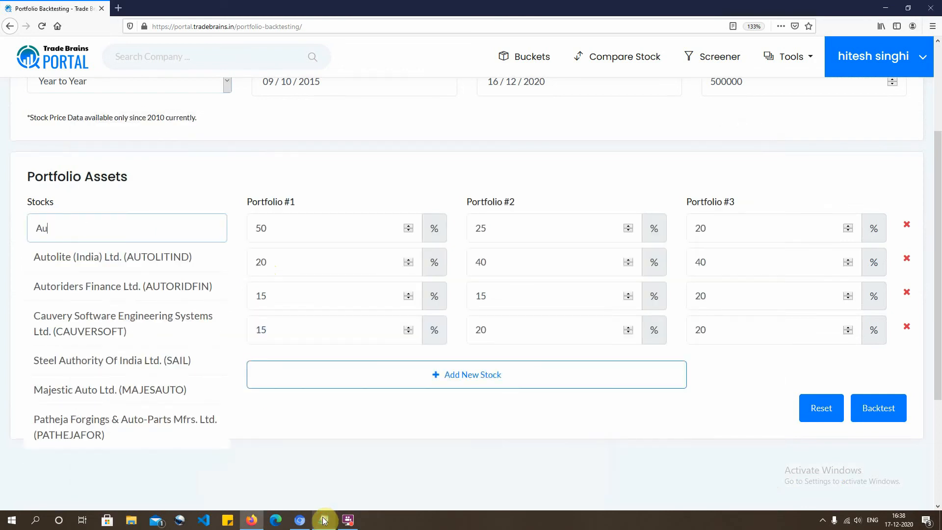
text(robindo)
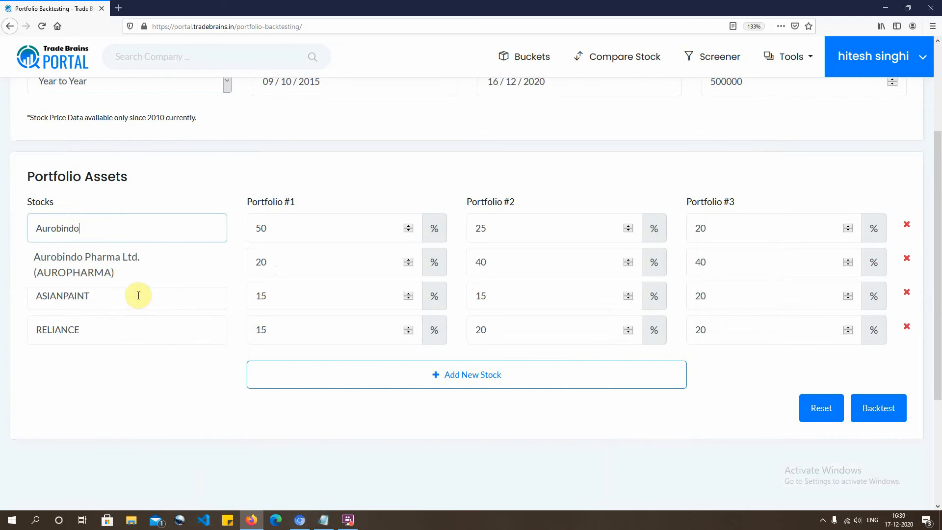
click(122, 270)
Replace the second portfolio stock, 503162, with Hero MotoCorp Ltd. (HEROMOTOCO) from the Notepad shortlist
double_click(102, 267)
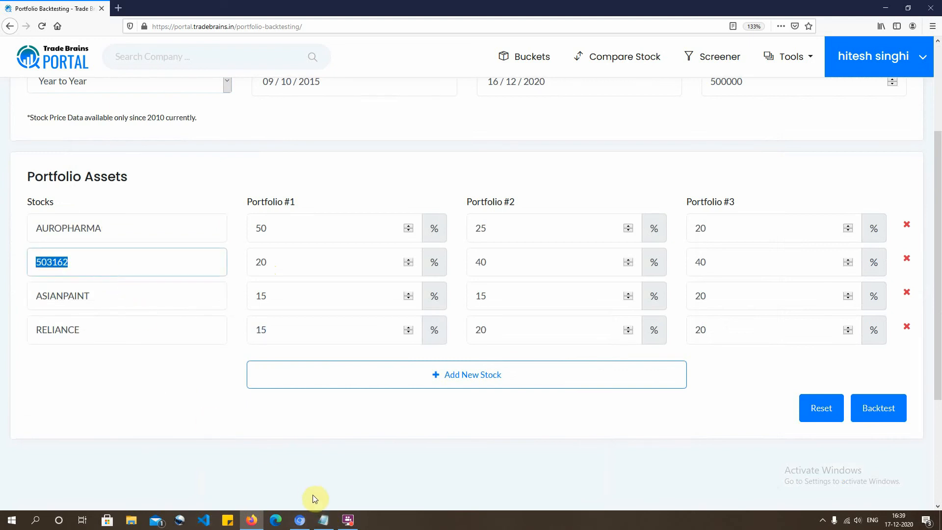
click(325, 521)
click(325, 521)
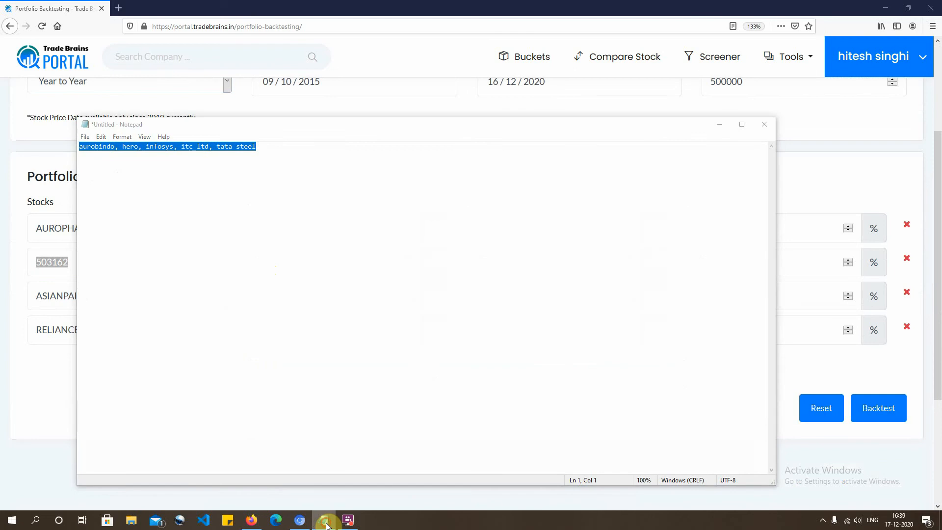
text(Hro)
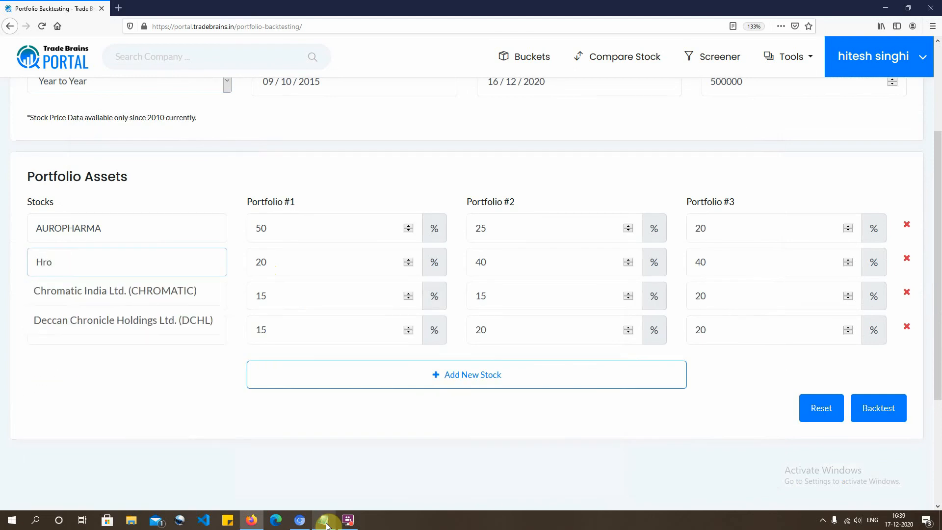
key(BackSpace)
key(BackSpace)
text(ero)
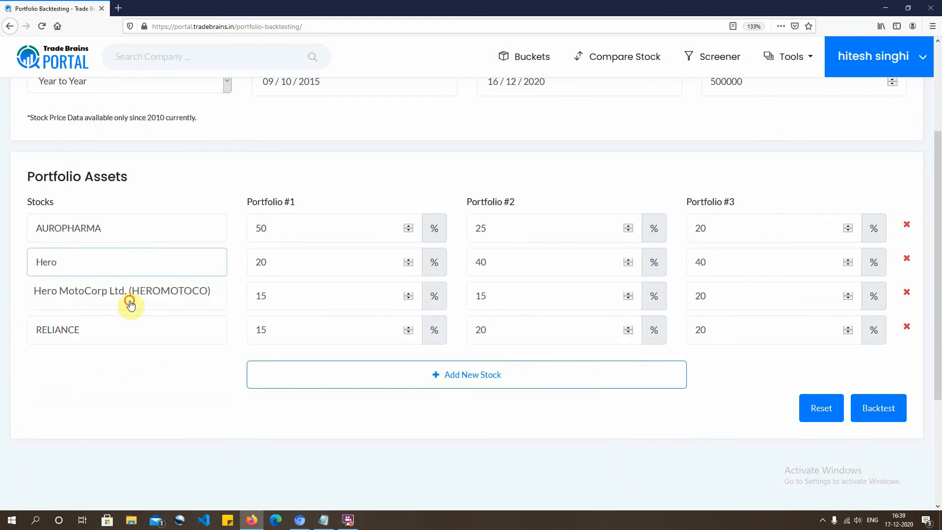
click(129, 299)
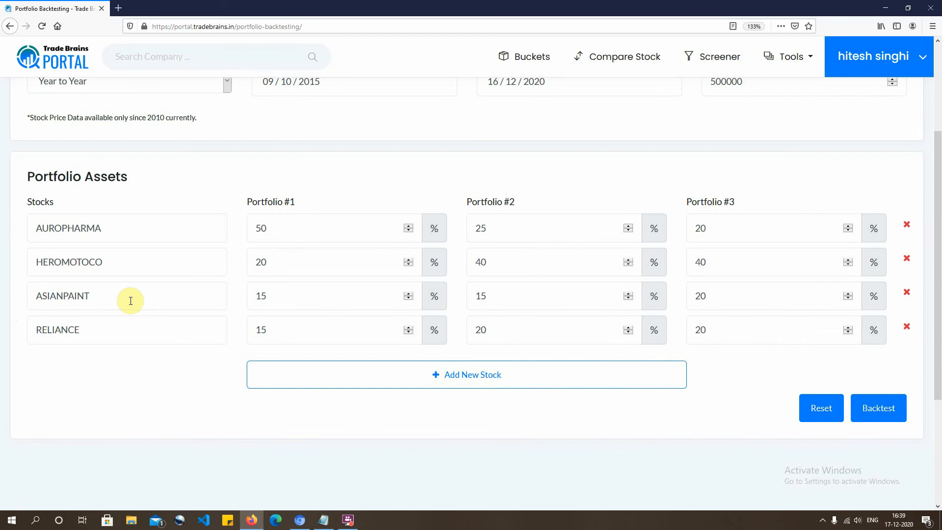
Replace the third portfolio stock, ASIANPAINT, with Infosys Ltd. (INFY) from the Notepad shortlist
double_click(131, 299)
click(323, 521)
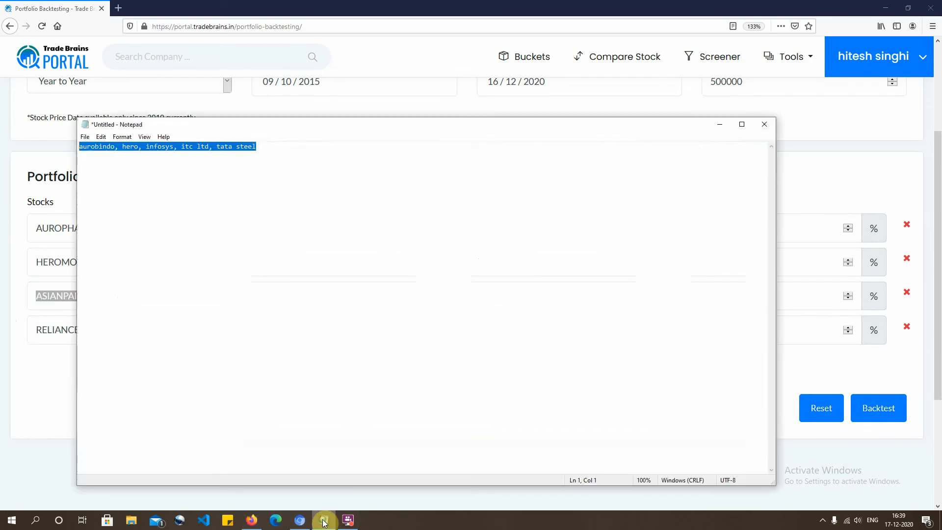
click(323, 521)
text(i)
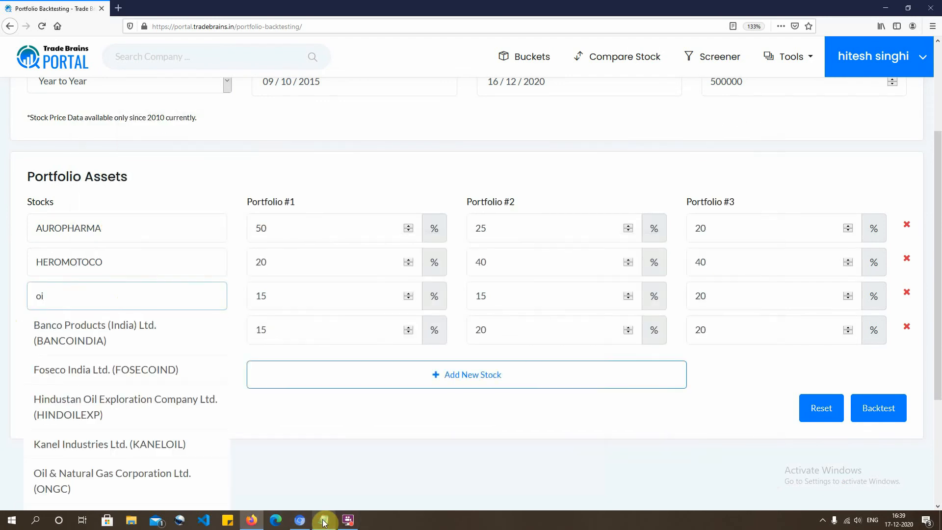
text(nf)
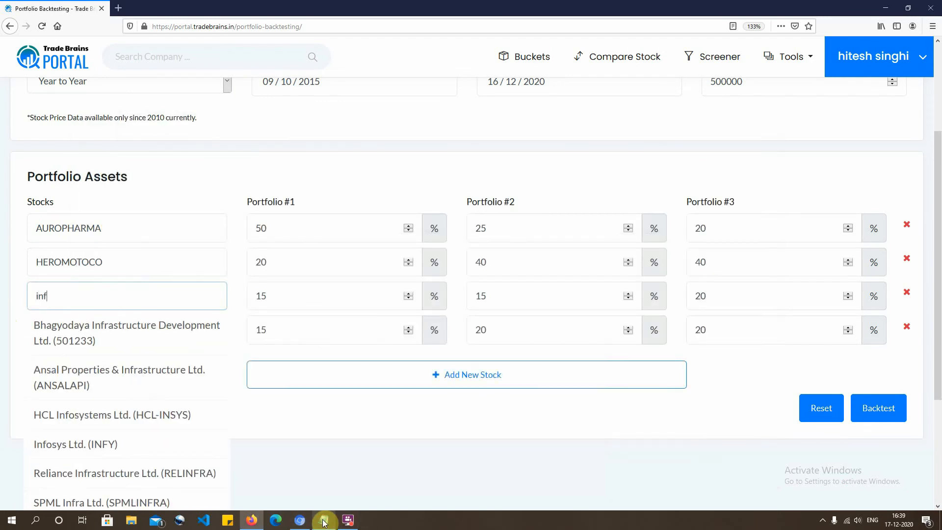
text(os)
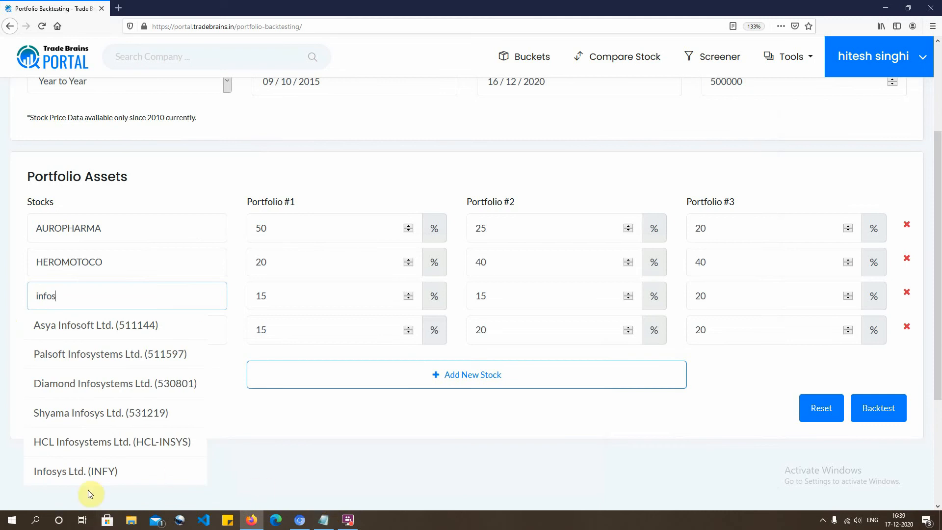
click(80, 471)
Replace the fourth portfolio stock, RELIANCE, with ITC Ltd. (ITC) from the Notepad shortlist
double_click(78, 329)
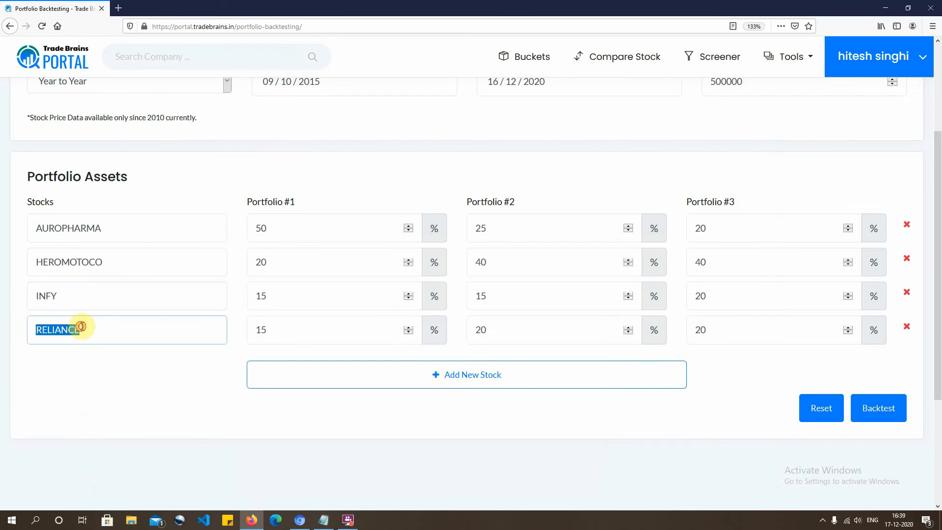
click(323, 521)
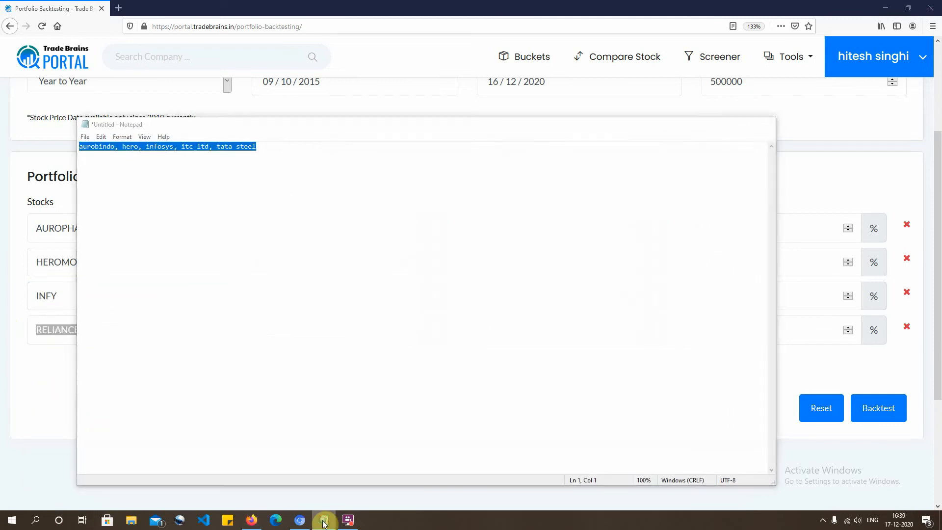
click(323, 521)
text(it)
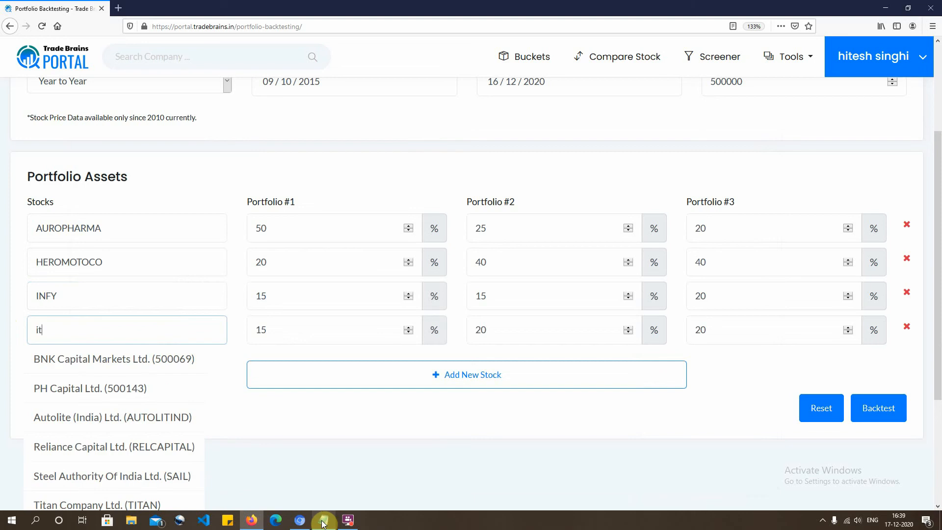
text(s)
key(BackSpace)
text(c)
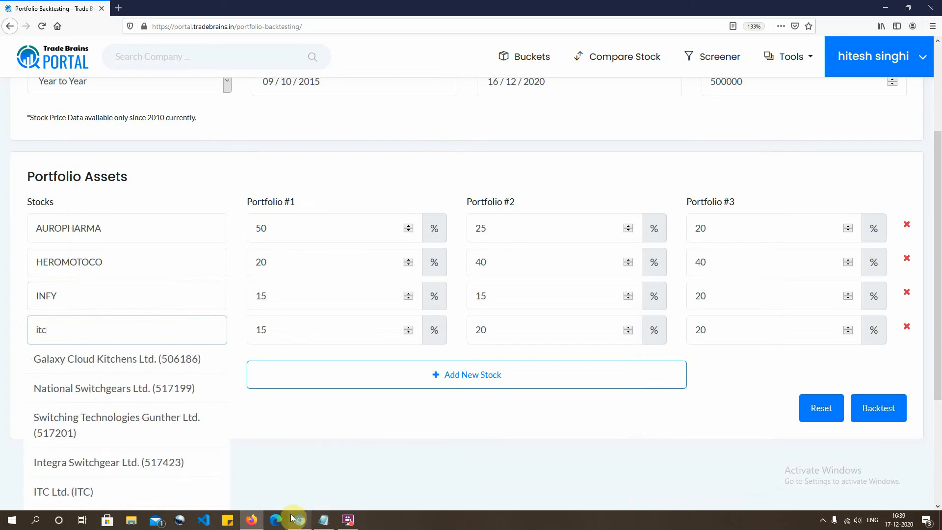
click(134, 492)
Add a fifth stock row for Tata Steel Ltd. (TATASTEEL) from the Notepad shortlist
click(421, 375)
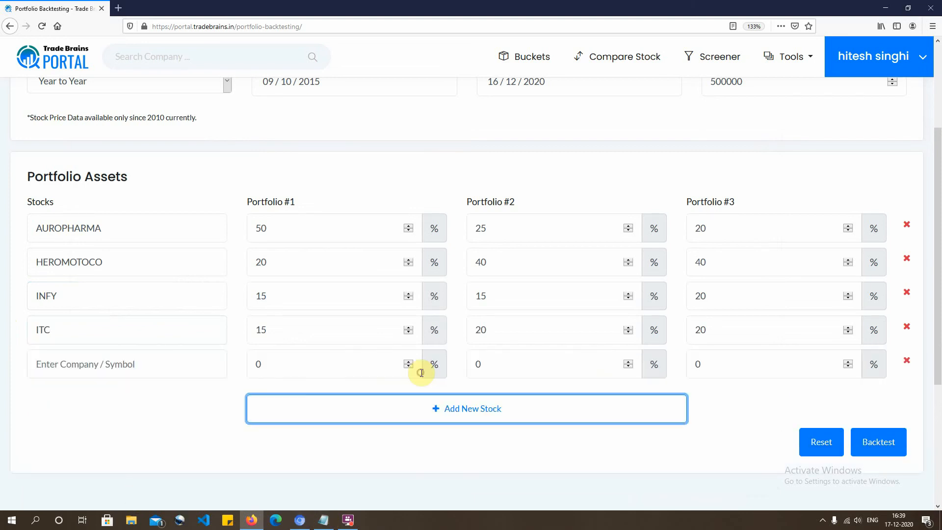
click(322, 522)
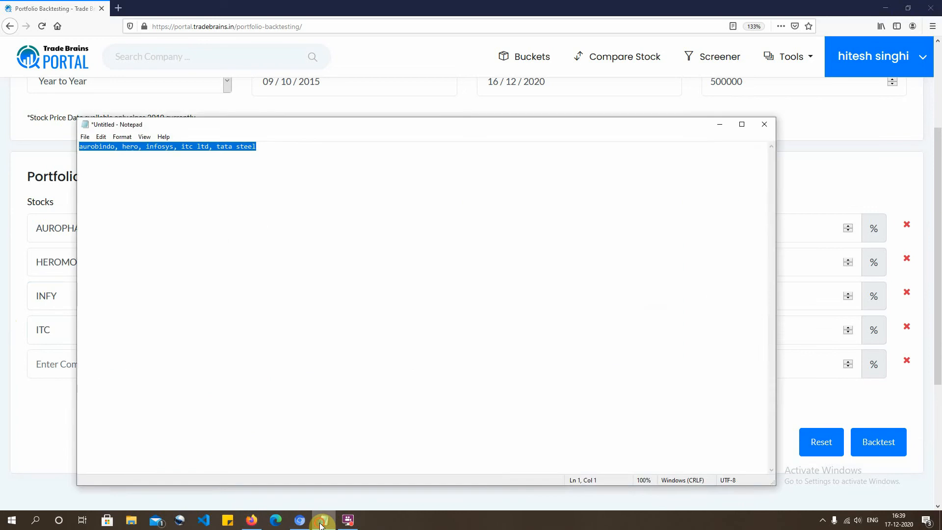
click(321, 526)
click(141, 366)
text(tata)
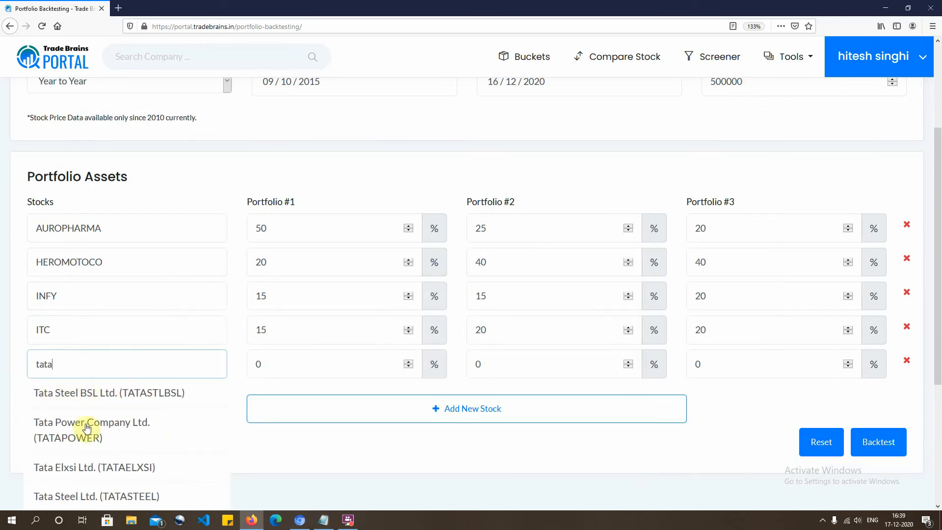
click(99, 497)
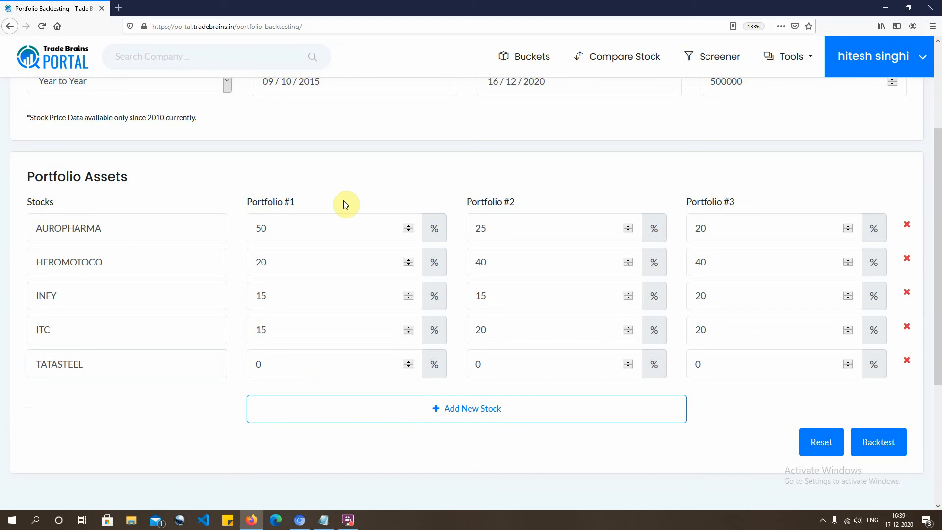
Set the Portfolio #1 allocation to 20% for each of the five stocks
drag(317, 227, 250, 230)
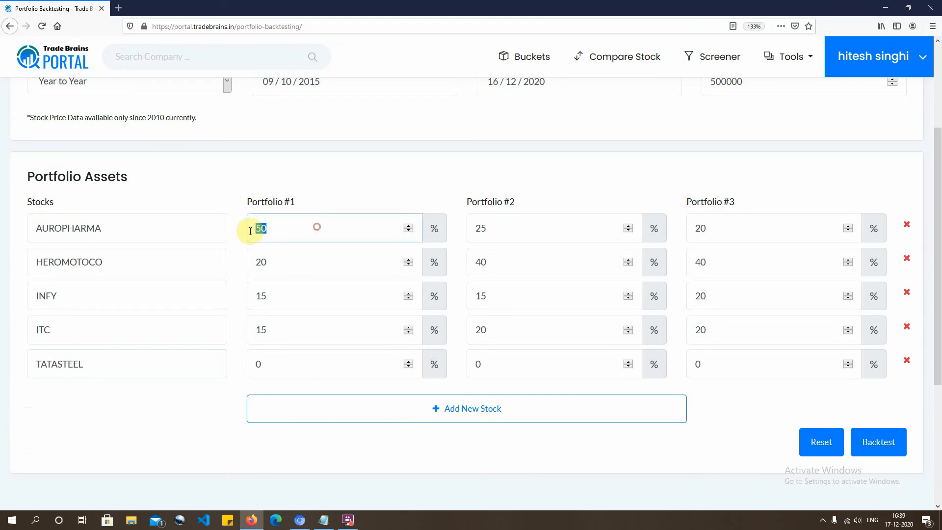
text(20)
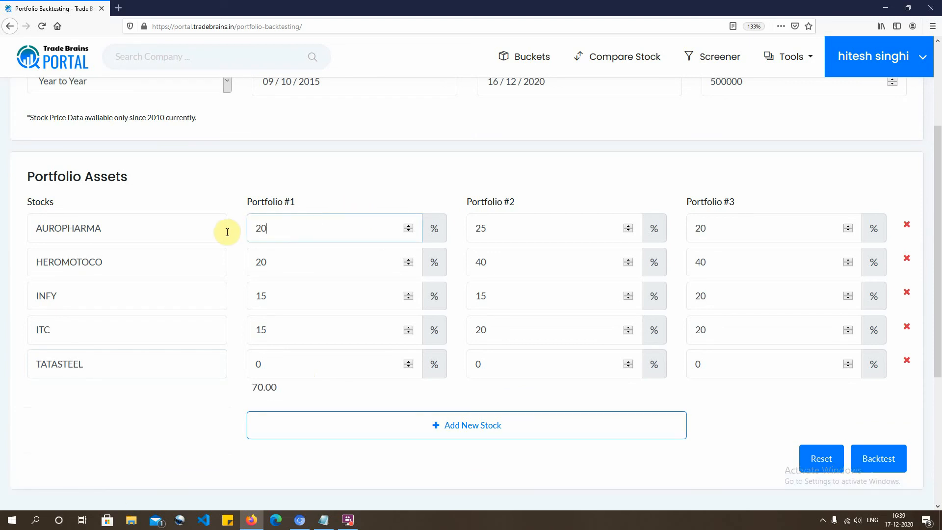
drag(273, 264, 227, 257)
text(2)
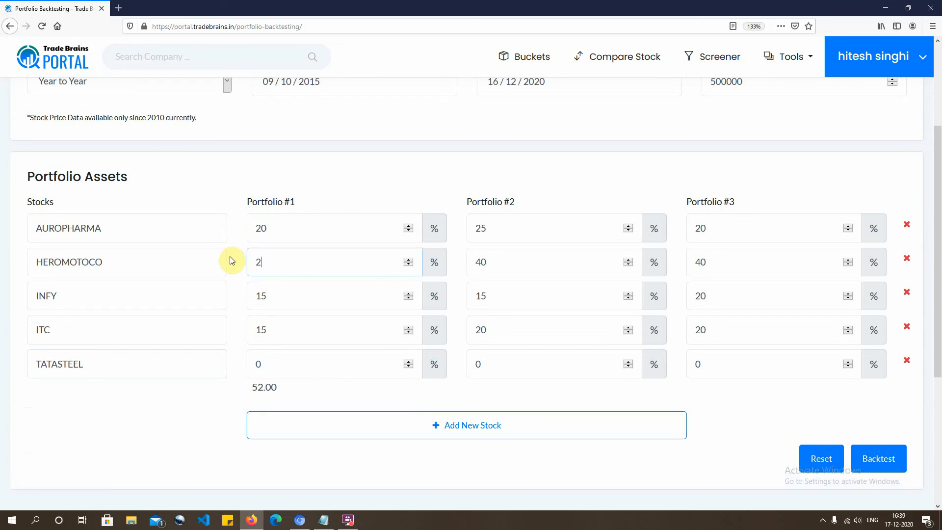
text(0)
drag(267, 300, 242, 309)
text(2)
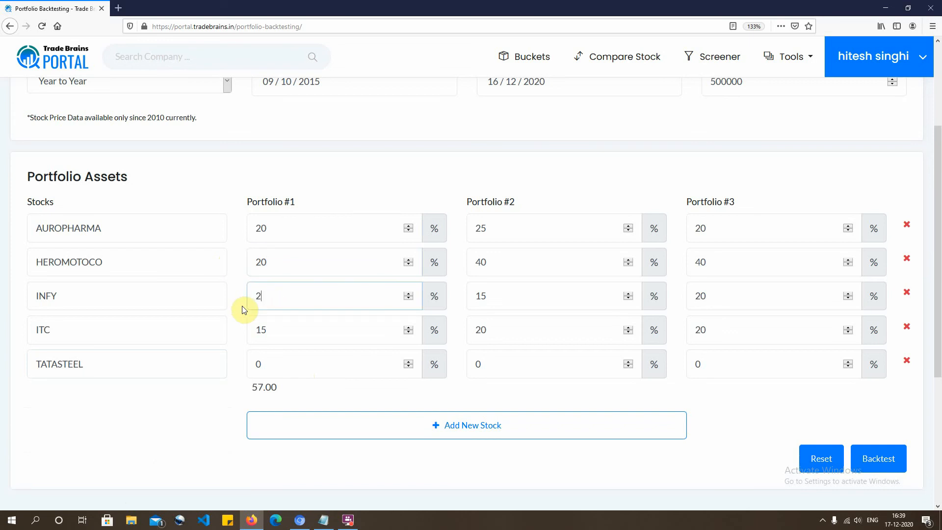
text(0)
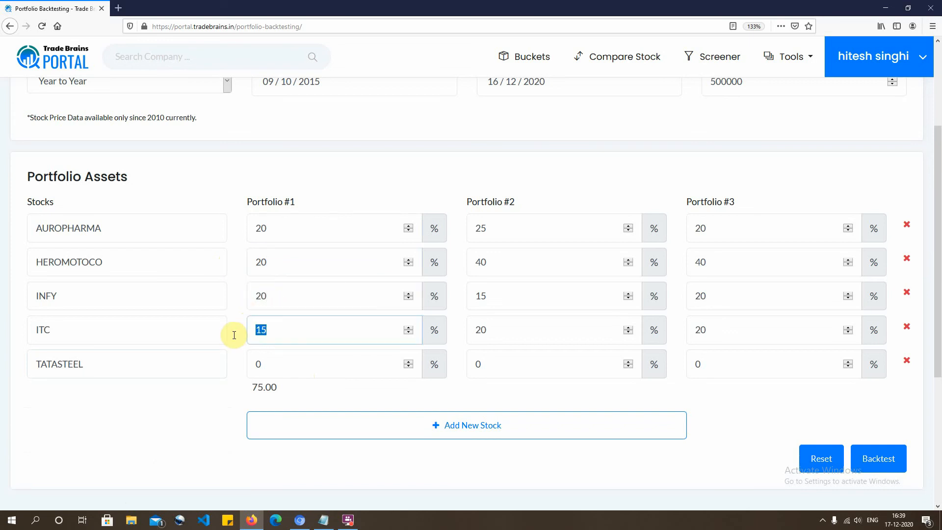
text(20)
double_click(270, 376)
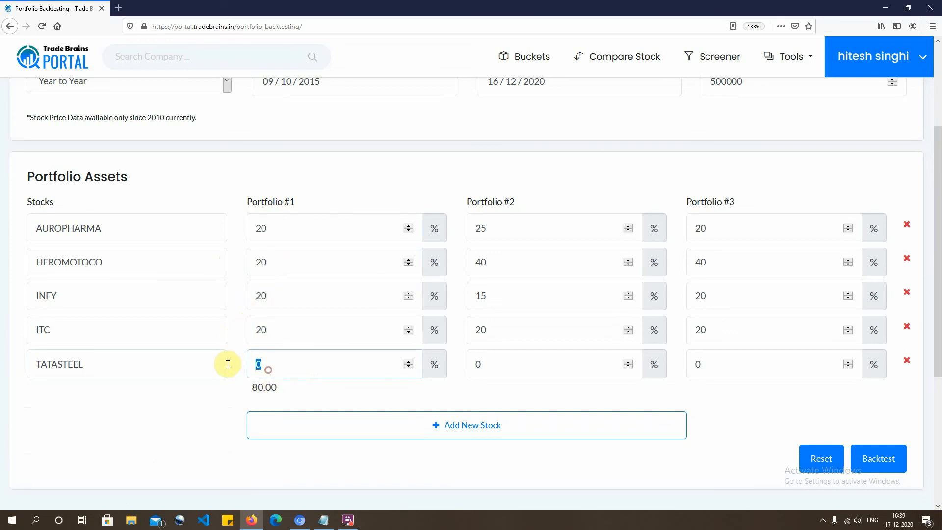
text(20)
Allocate Portfolio #2 as 25% AUROPHARMA, 20% HEROMOTOCO, 25% INFY, 15% ITC and 15% TATASTEEL
click(495, 227)
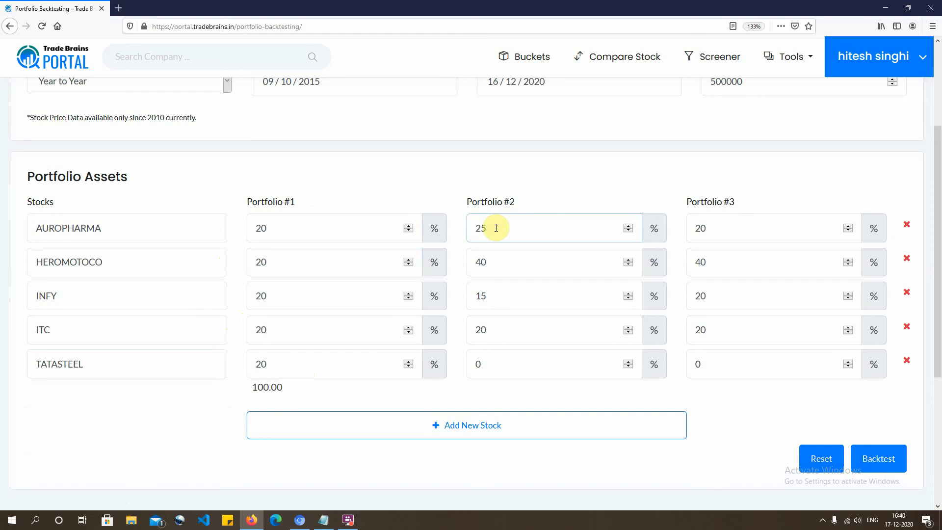
double_click(496, 228)
text(25)
double_click(547, 271)
text(20)
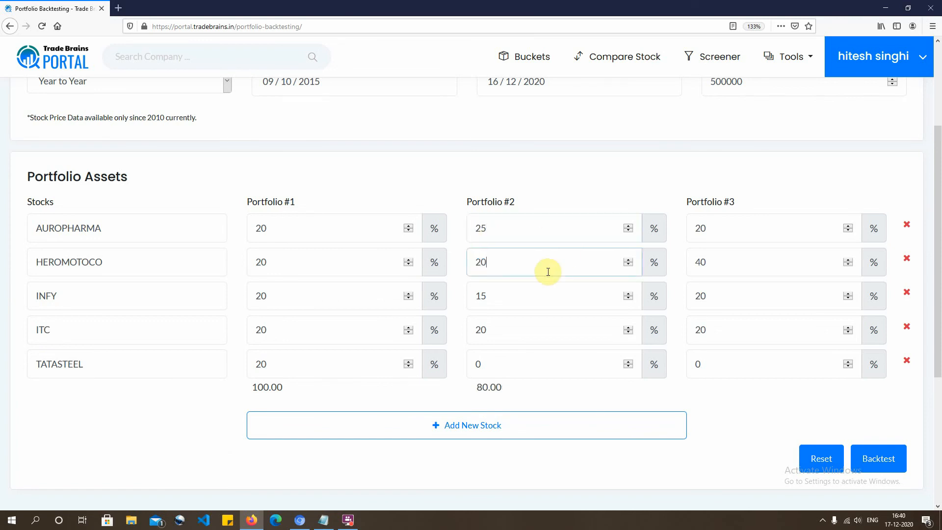
double_click(513, 291)
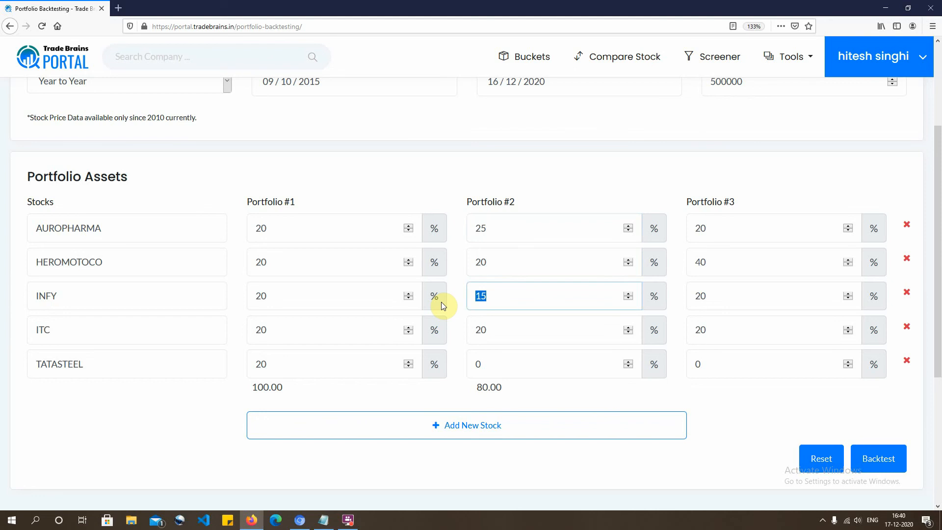
text(25)
click(513, 331)
double_click(484, 335)
text(15)
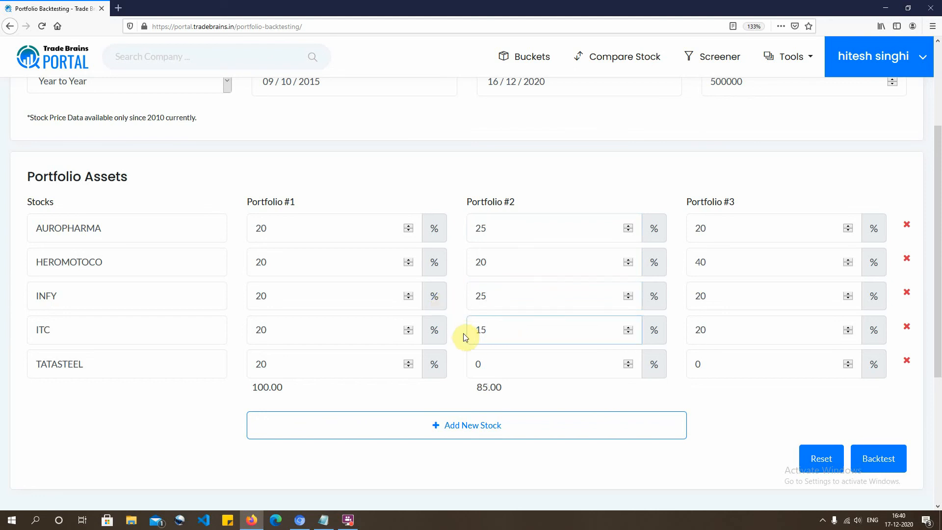
double_click(468, 367)
text(15)
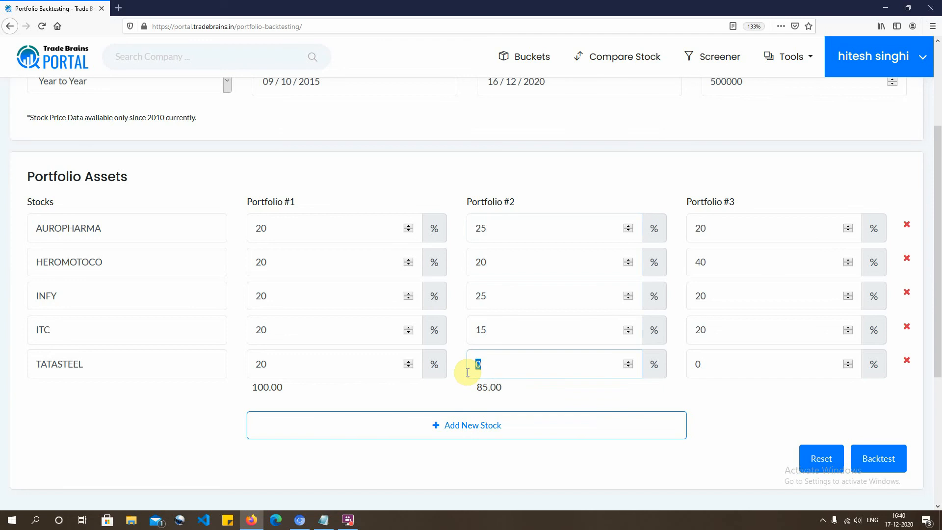
click(678, 396)
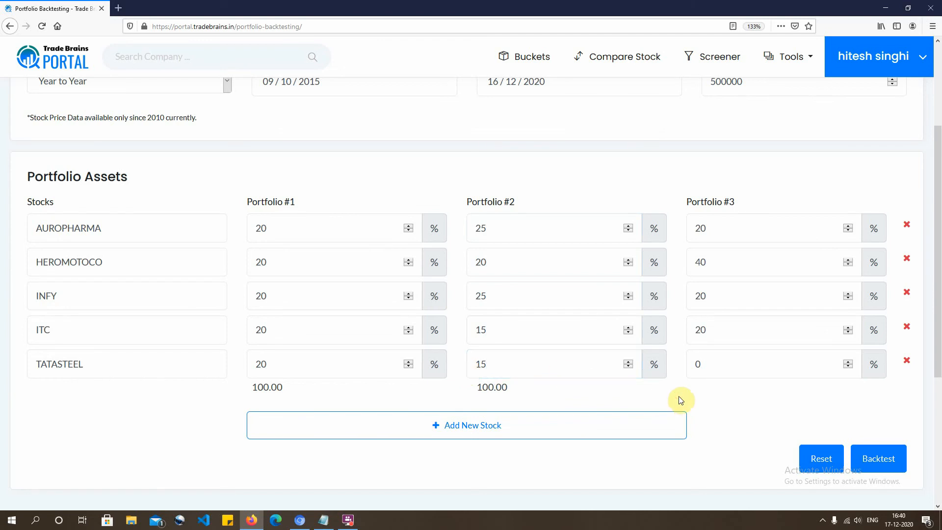
Allocate Portfolio #3 as 10% AUROPHARMA, 15% HEROMOTOCO, 30% INFY, 15% ITC and 30% TATASTEEL
double_click(707, 229)
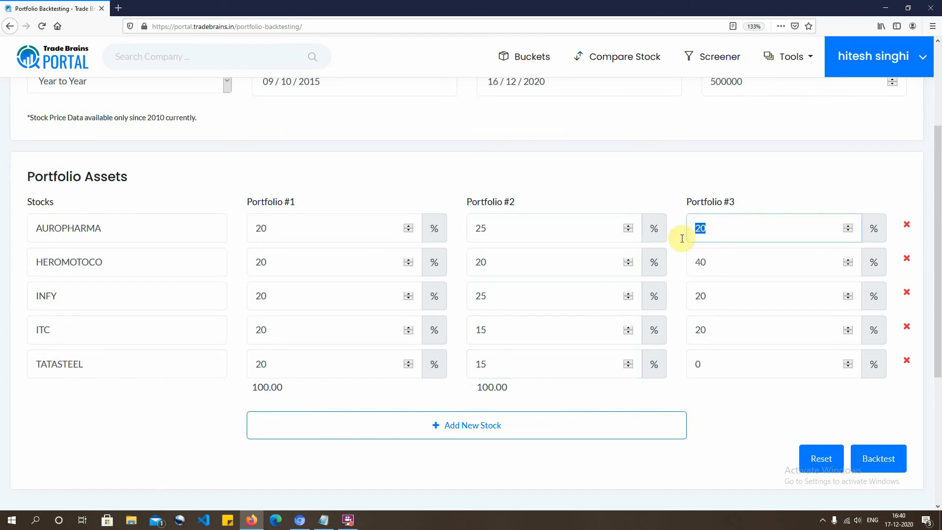
text(10)
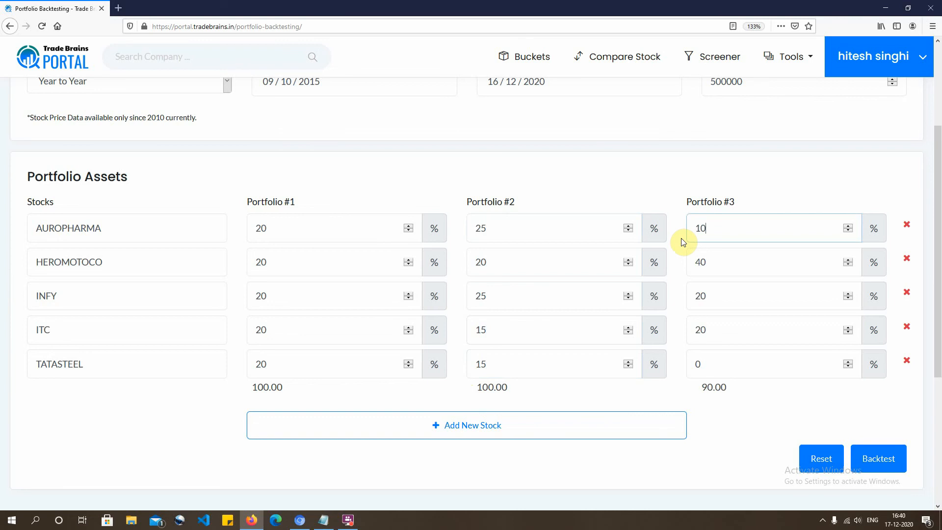
double_click(713, 269)
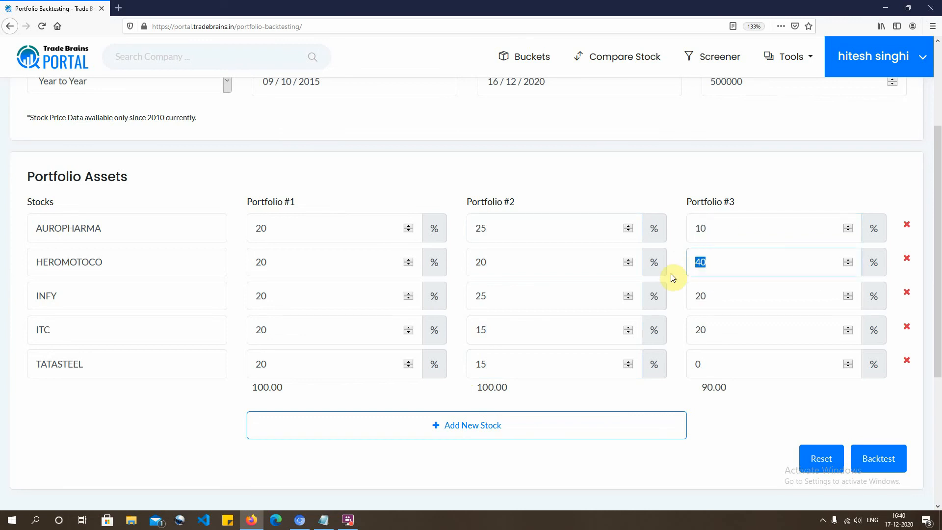
text(15)
double_click(719, 304)
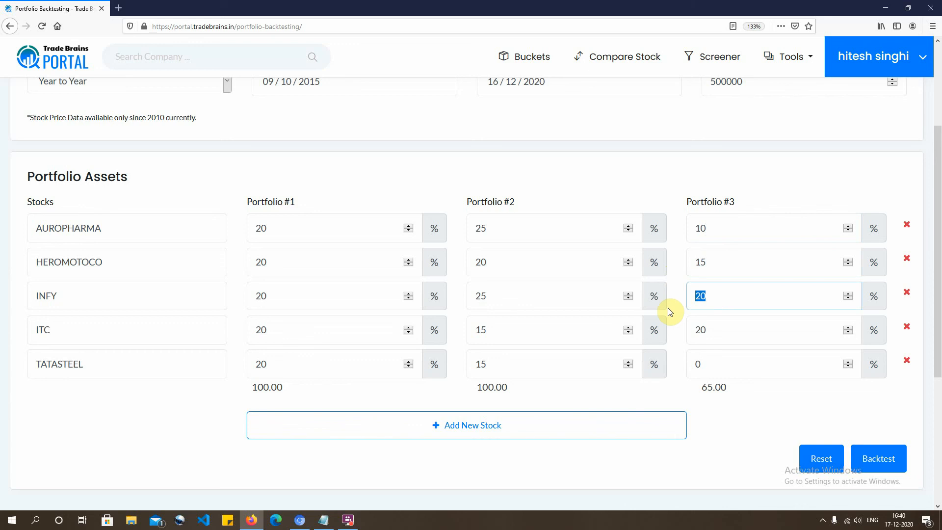
text(30)
click(712, 330)
double_click(697, 332)
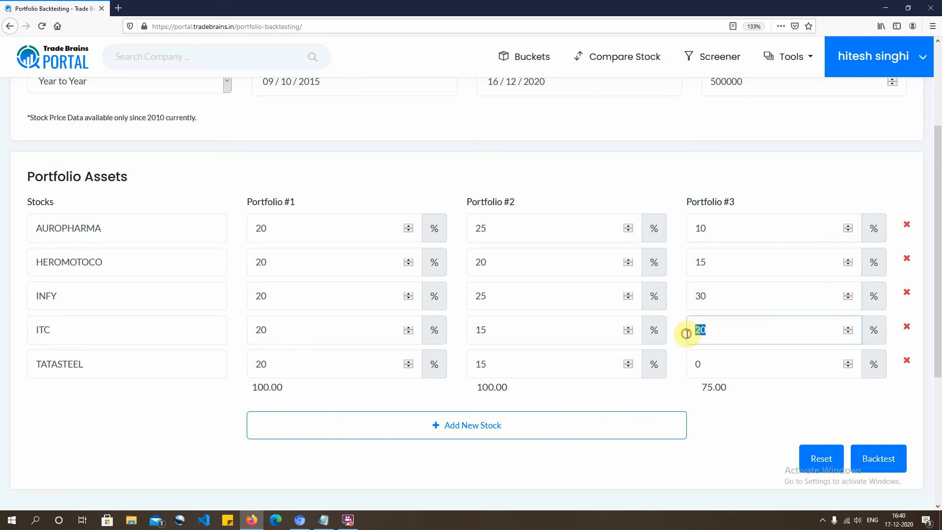
text(15)
double_click(716, 368)
text(30)
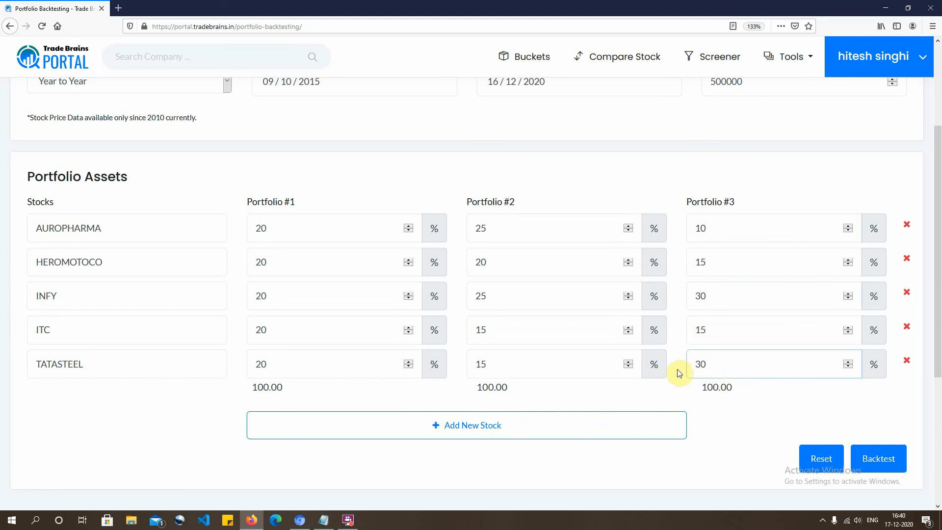
click(761, 406)
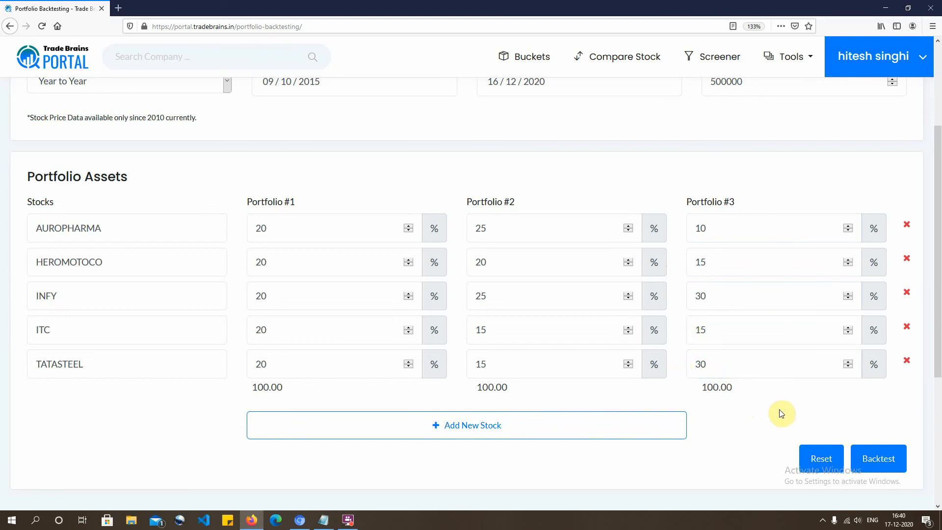
Run the backtest on the three portfolios
click(881, 446)
scroll(861, 427, down, 4)
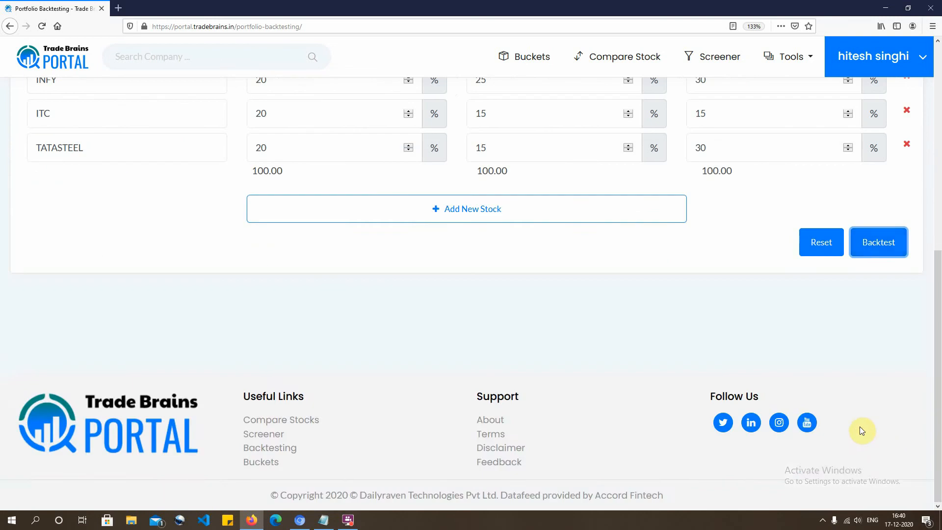
scroll(669, 228, up, 4)
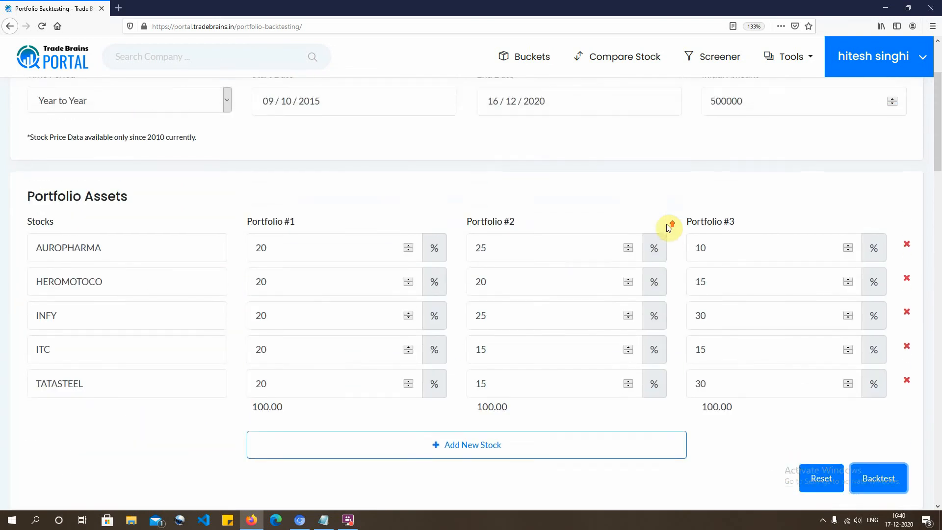
Examine the allocation pie charts and compare the three portfolios' final values, absolute returns and CAGR against the initial amount
scroll(669, 228, down, 4)
scroll(668, 235, down, 3)
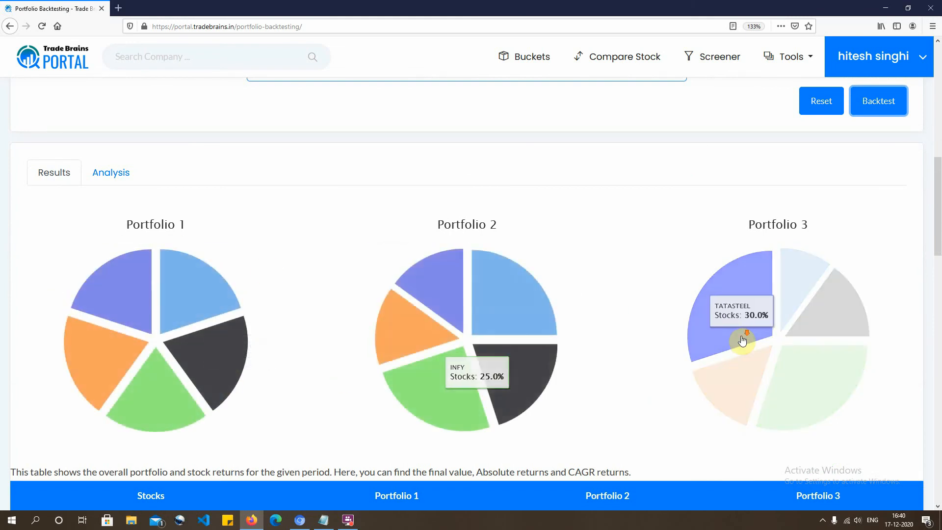
scroll(742, 341, down, 2)
scroll(742, 340, down, 6)
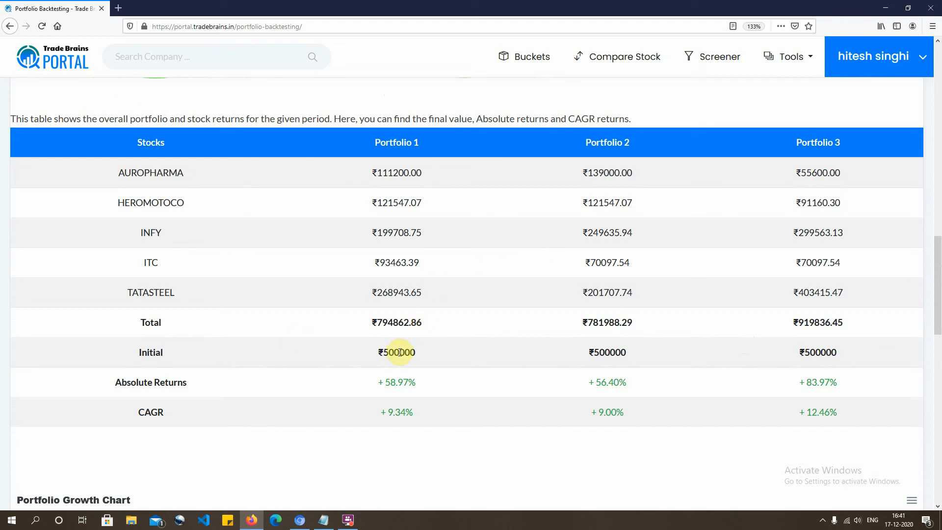
scroll(400, 353, up, 12)
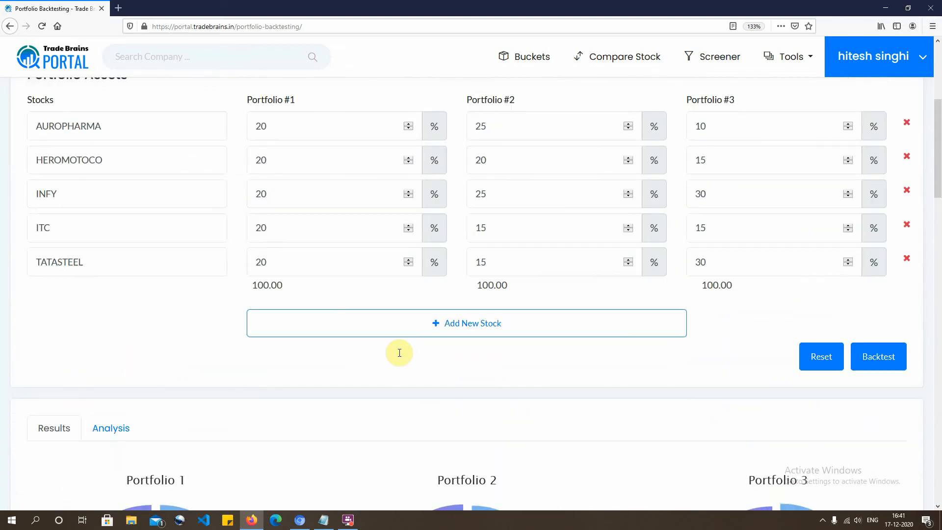
scroll(399, 352, up, 5)
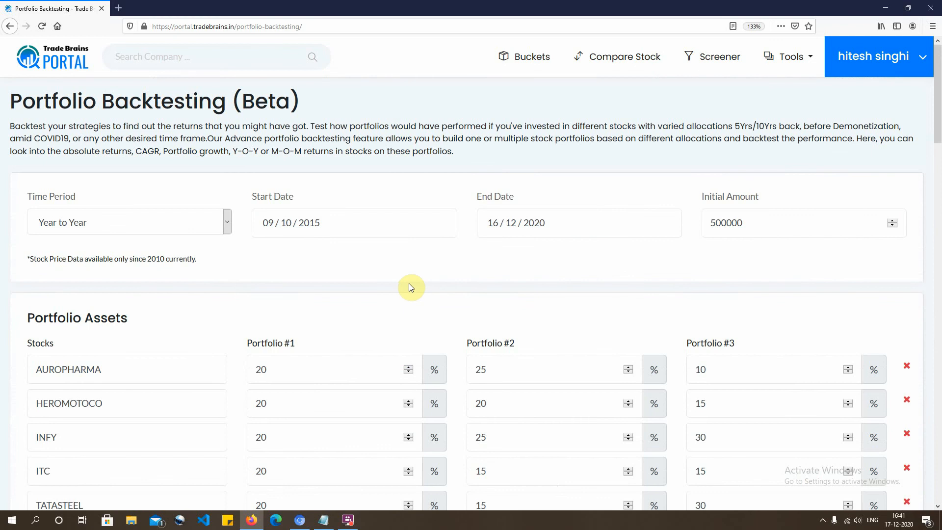
scroll(411, 287, down, 15)
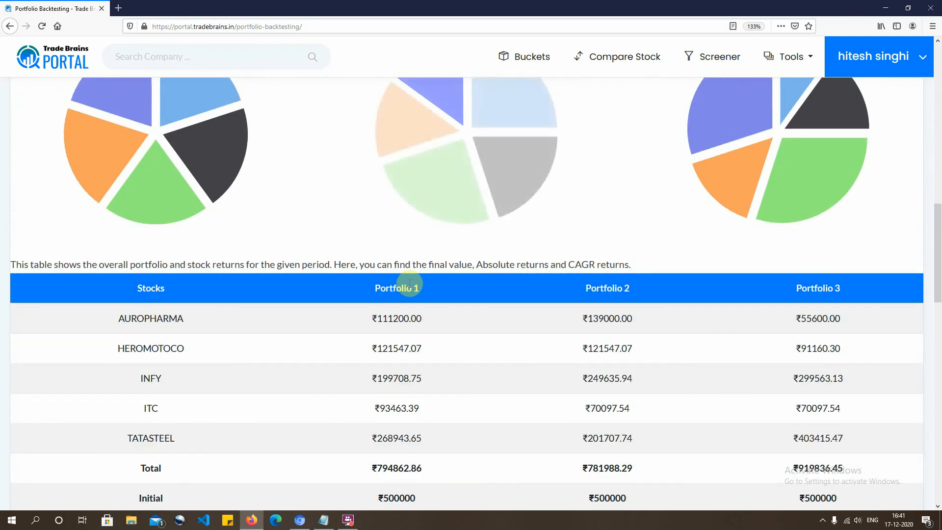
scroll(410, 283, down, 3)
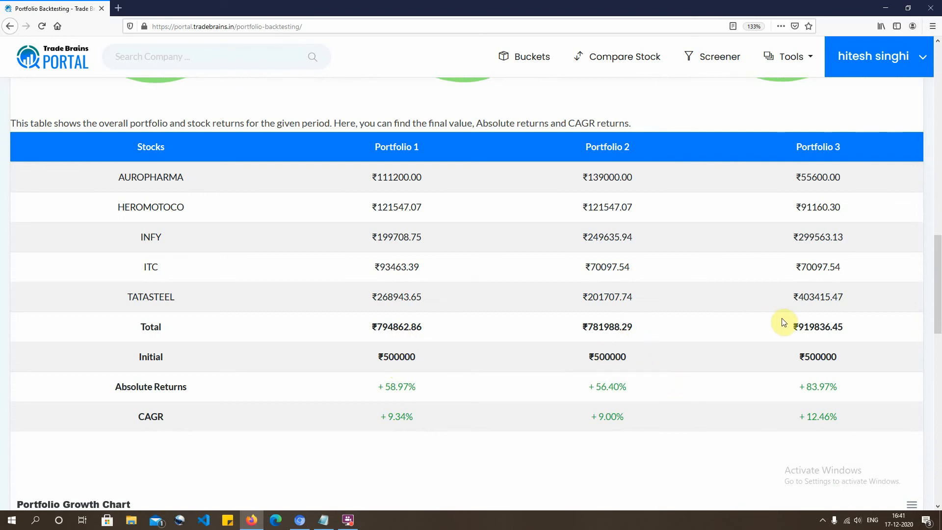
Highlight Portfolio 3's total and the CAGR figures of all three portfolios in the returns table
click(791, 328)
drag(802, 328, 843, 328)
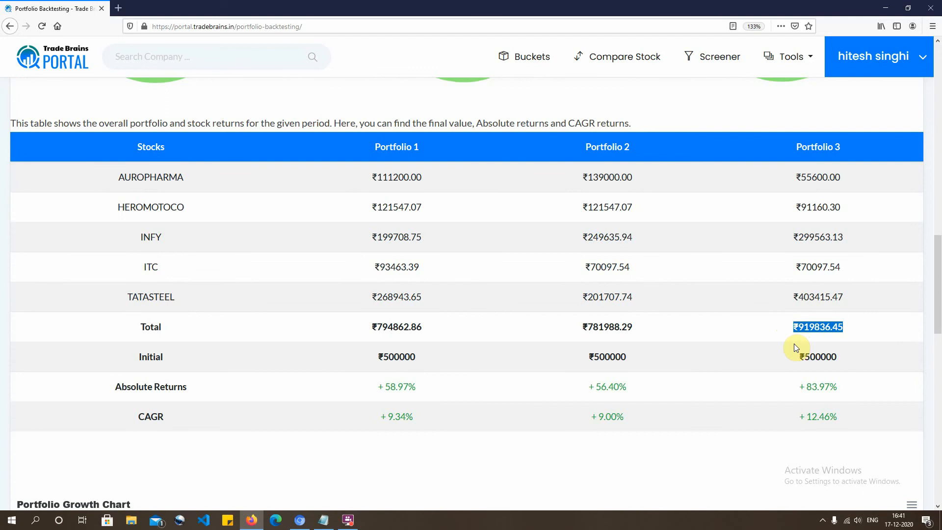
click(728, 457)
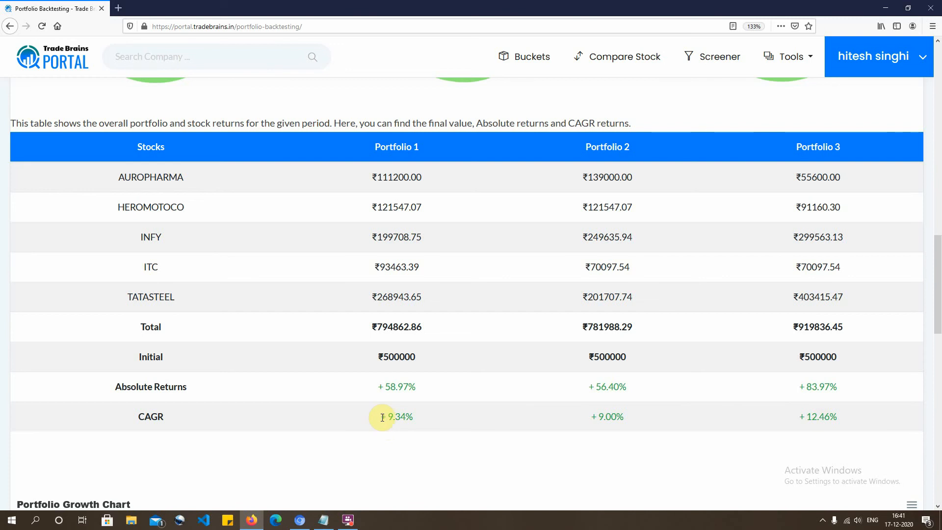
drag(382, 418, 858, 413)
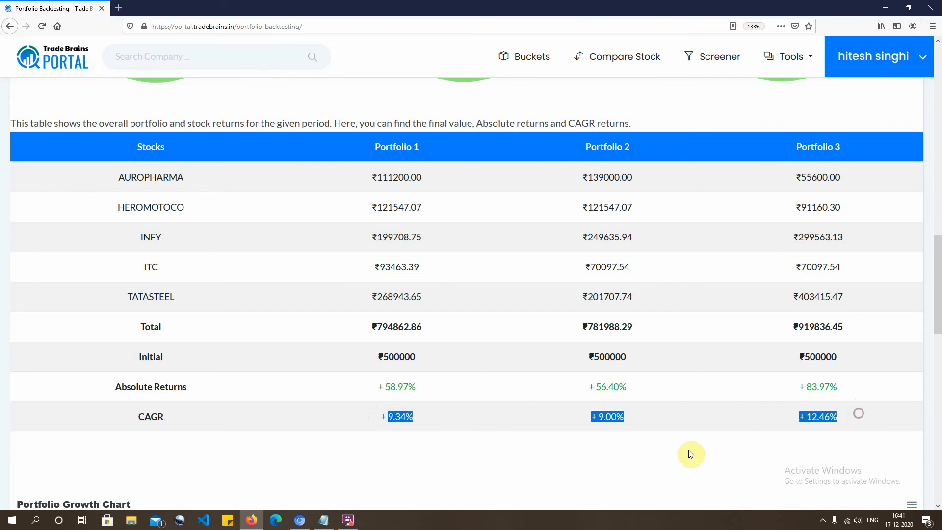
click(658, 462)
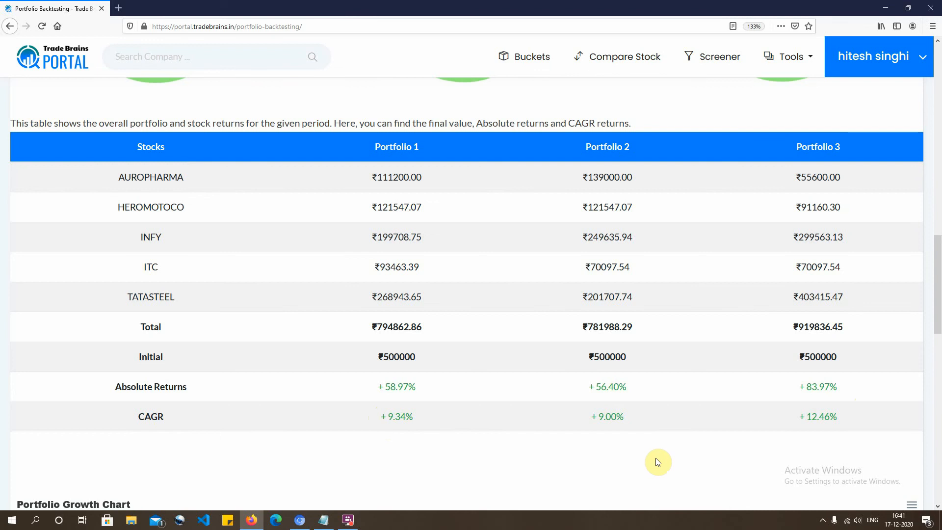
Examine the yearly Portfolio Growth Chart and Portfolio Returns (%) Chart for the three portfolios
scroll(645, 437, down, 4)
scroll(645, 438, down, 1)
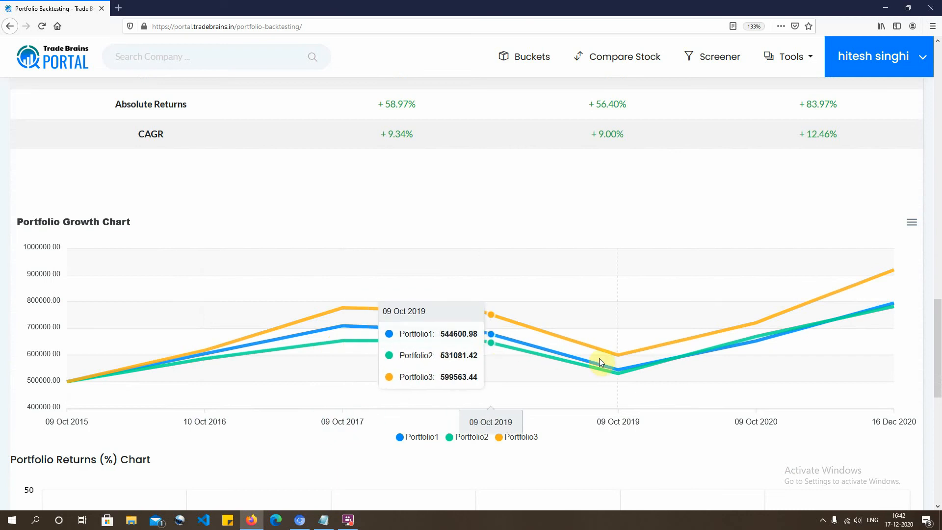
scroll(393, 343, down, 3)
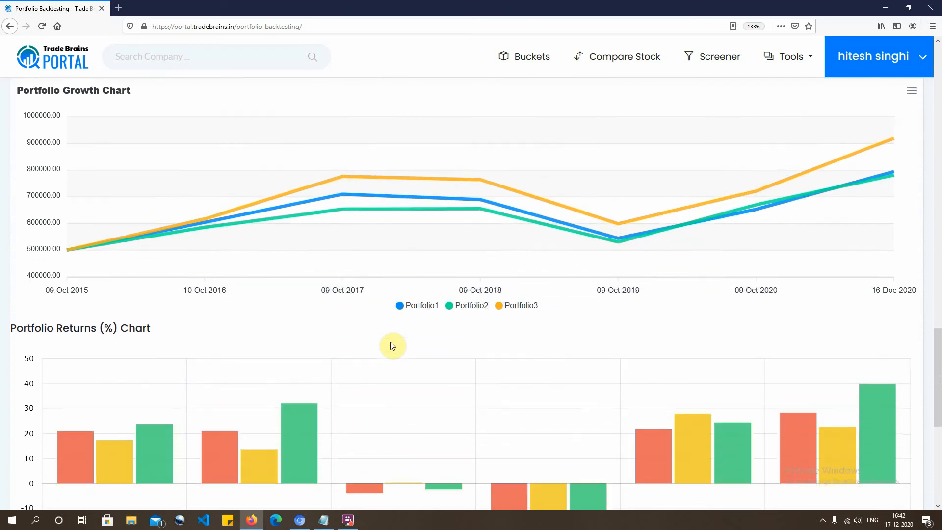
scroll(392, 345, down, 2)
scroll(393, 346, down, 2)
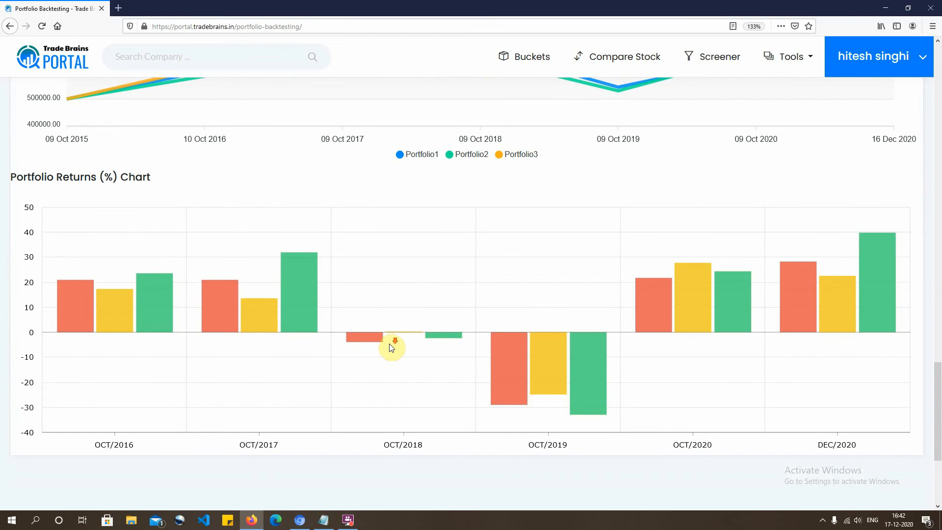
scroll(389, 347, down, 4)
Open the backtest analysis and examine each stock's yearly prices, absolute returns and CAGR
scroll(389, 349, up, 6)
scroll(388, 346, up, 15)
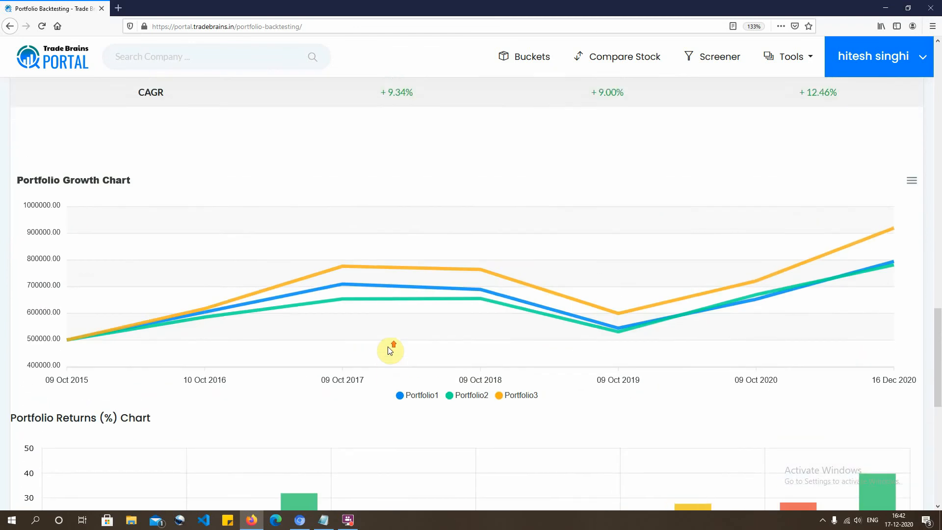
scroll(388, 347, up, 2)
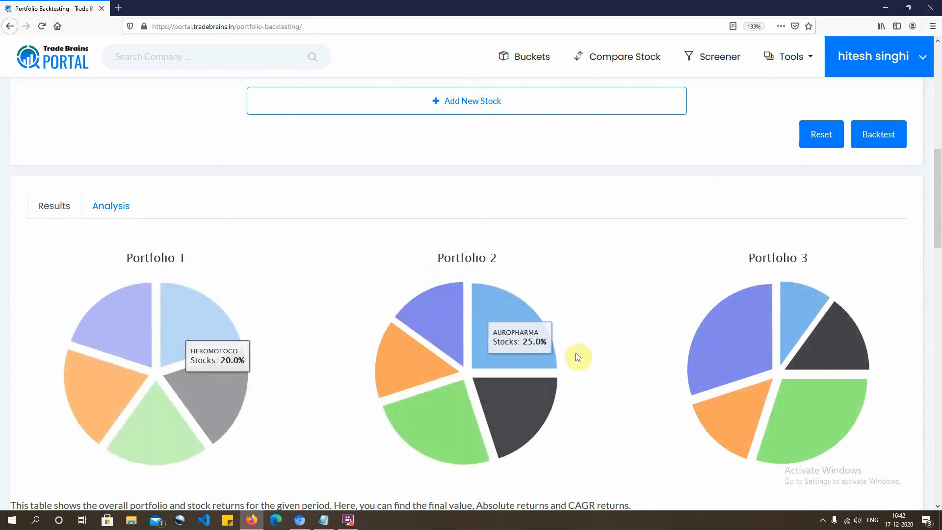
click(120, 208)
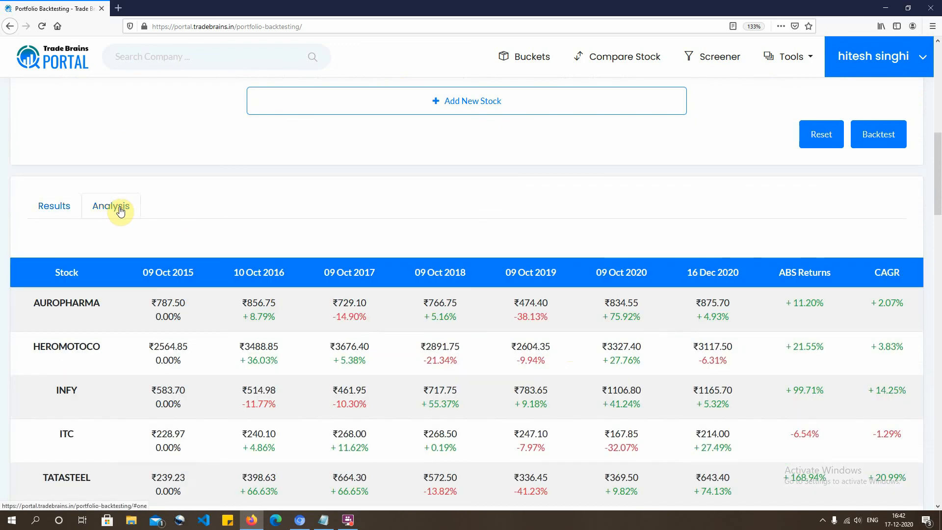
scroll(269, 301, down, 2)
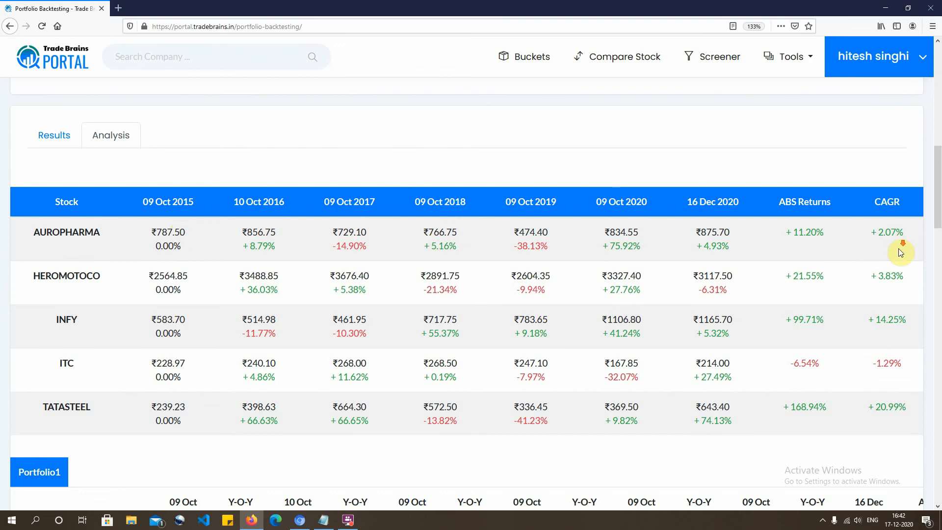
scroll(900, 248, down, 3)
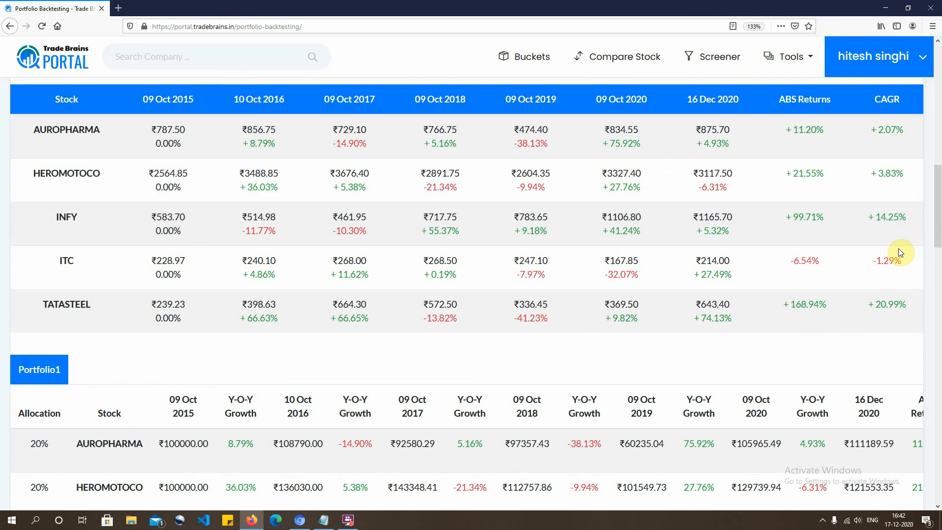
Review the year-on-year growth tables of Portfolio 1, 2 and 3, including Portfolio 1's absolute returns and CAGR columns
scroll(900, 252, down, 5)
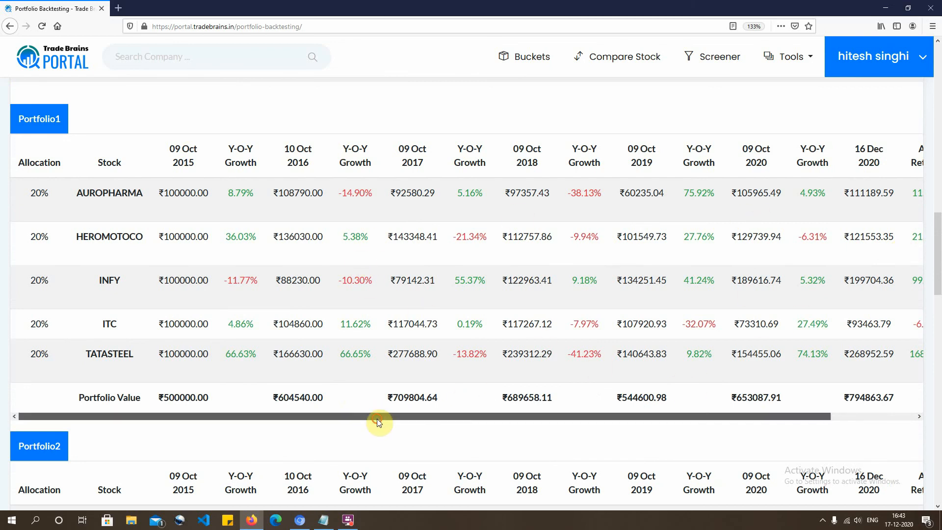
drag(377, 418, 572, 421)
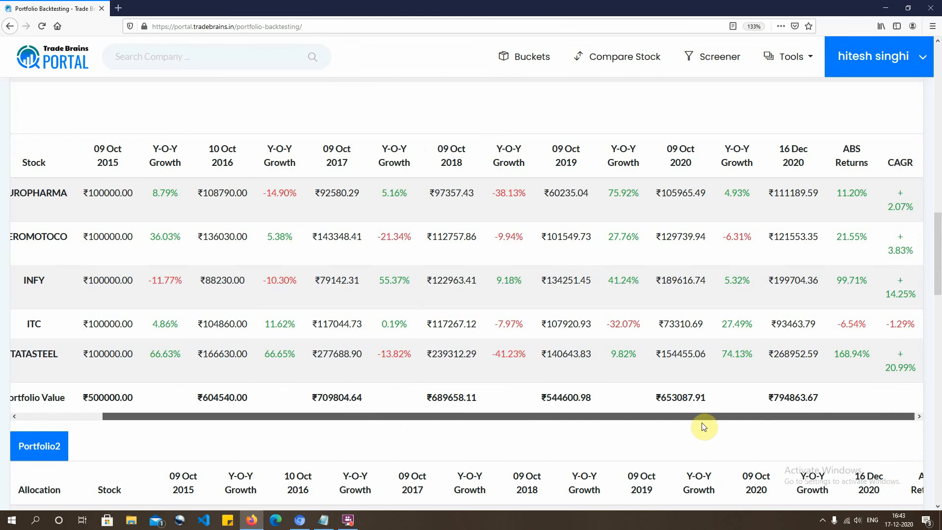
drag(425, 417, 260, 400)
scroll(260, 400, down, 2)
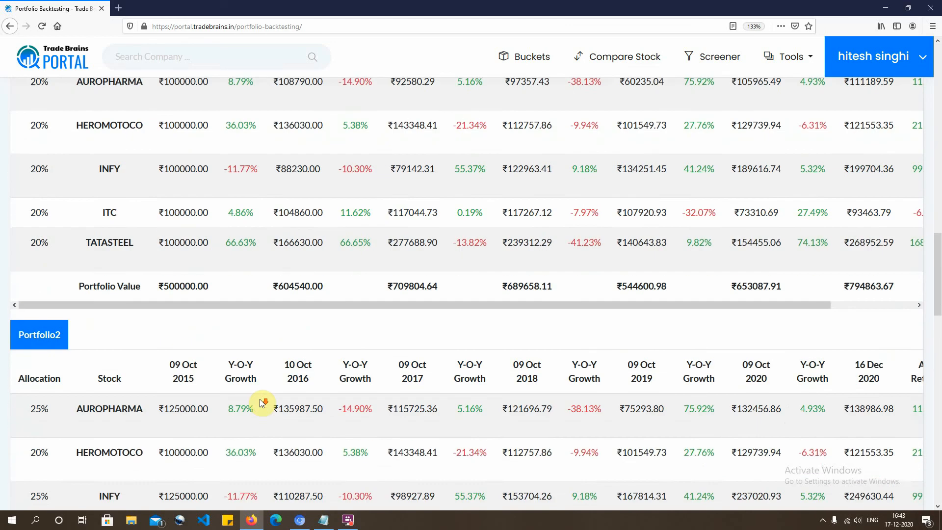
scroll(262, 402, down, 9)
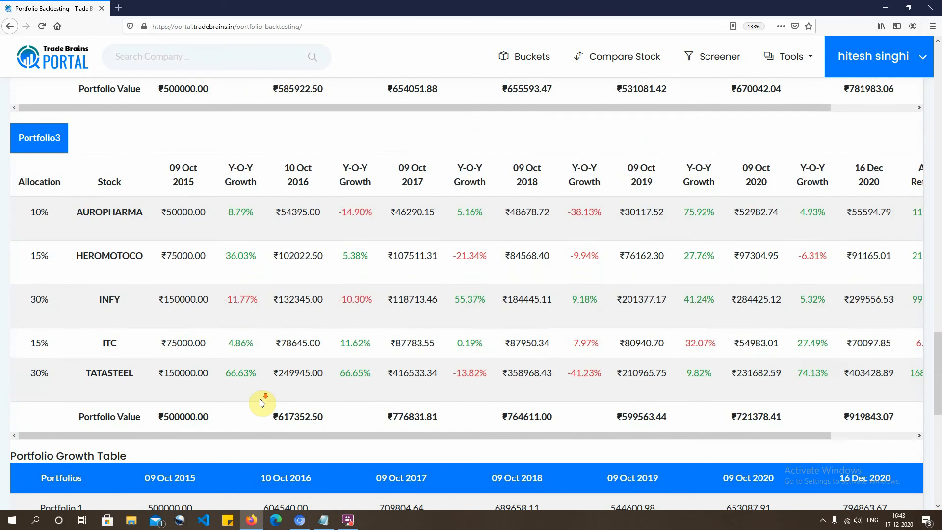
Compare the three portfolios year by year in the Portfolio Growth Table and Portfolio Return Table
scroll(261, 400, down, 3)
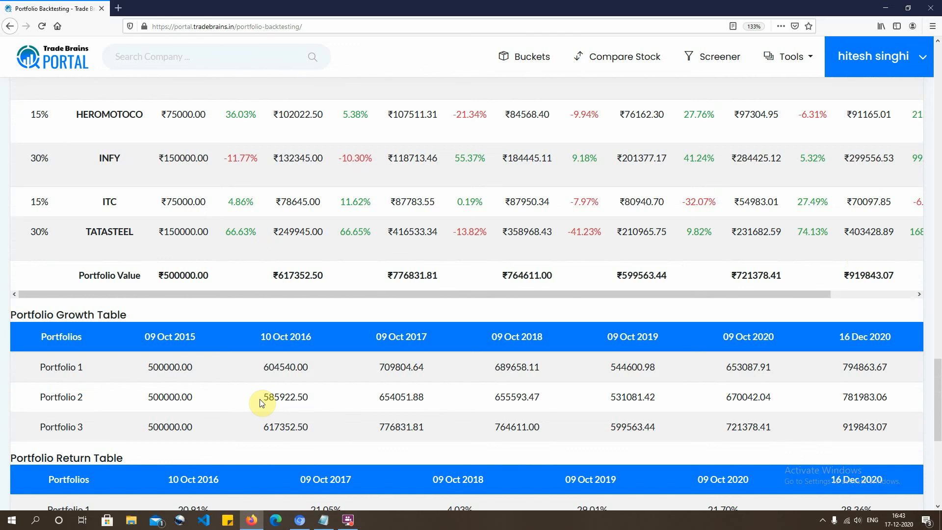
scroll(260, 399, down, 3)
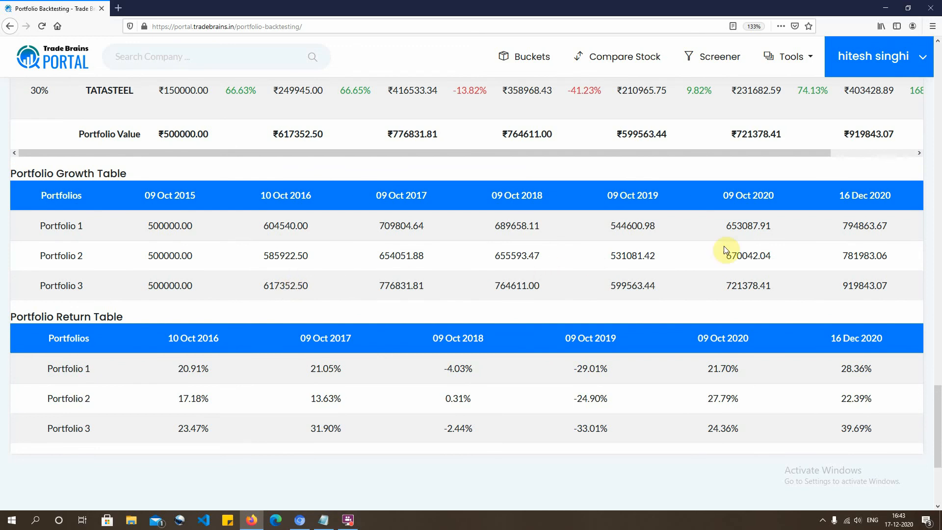
scroll(782, 228, down, 3)
Change the time period to Month to Month and rerun the backtest on the three portfolios
scroll(782, 228, up, 10)
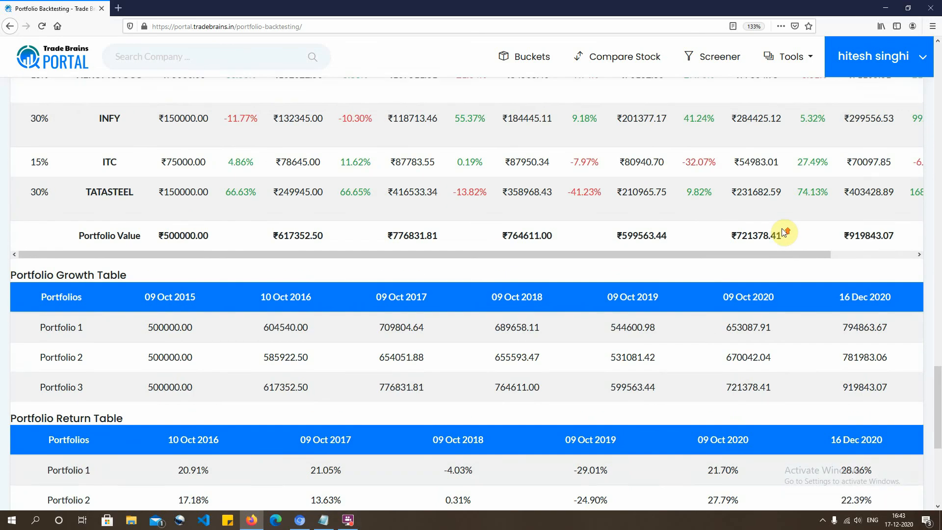
scroll(781, 229, up, 10)
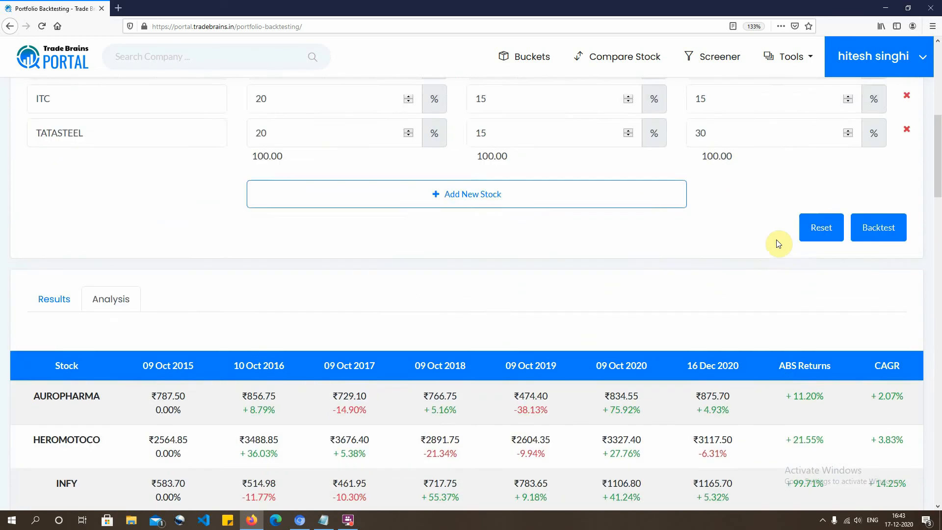
scroll(764, 266, up, 5)
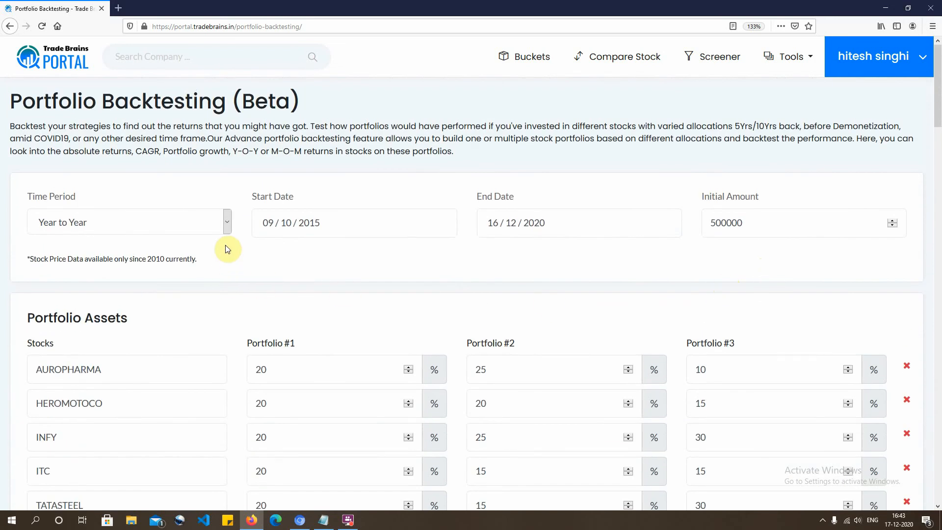
click(225, 223)
click(178, 260)
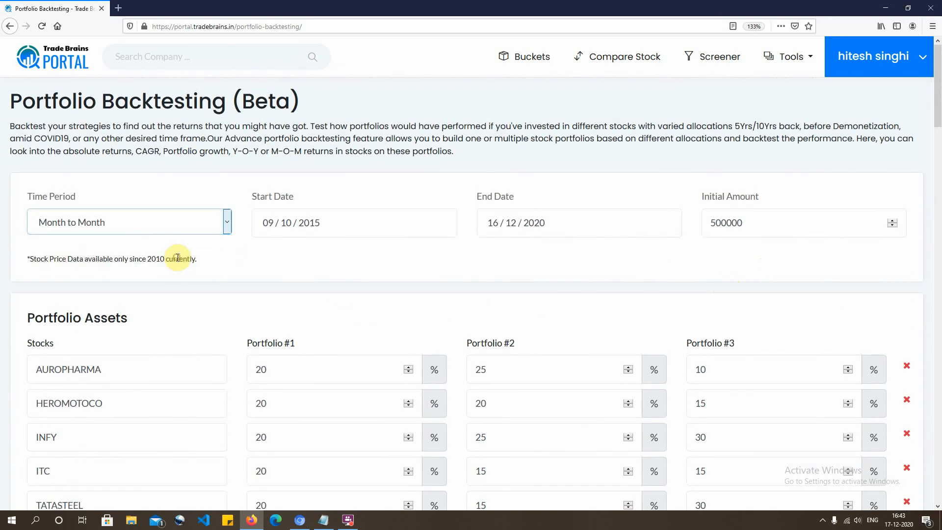
scroll(650, 268, down, 5)
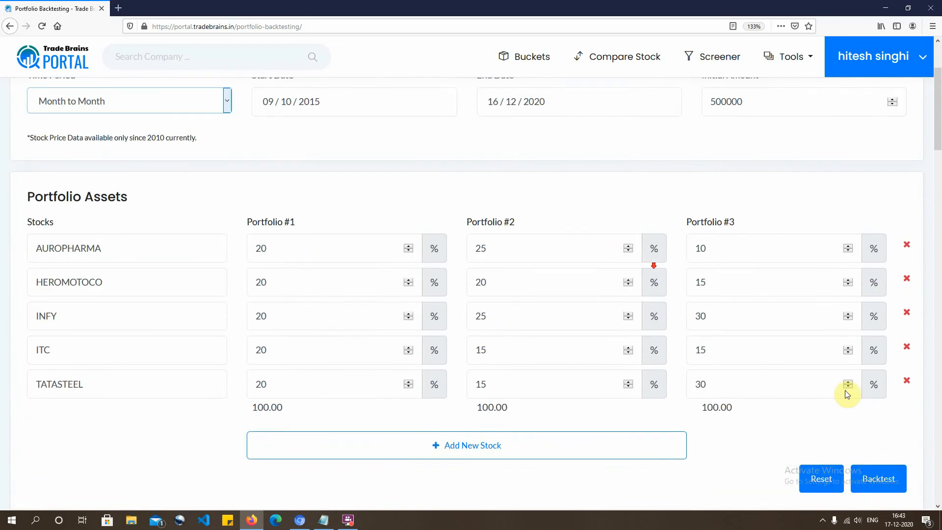
click(874, 392)
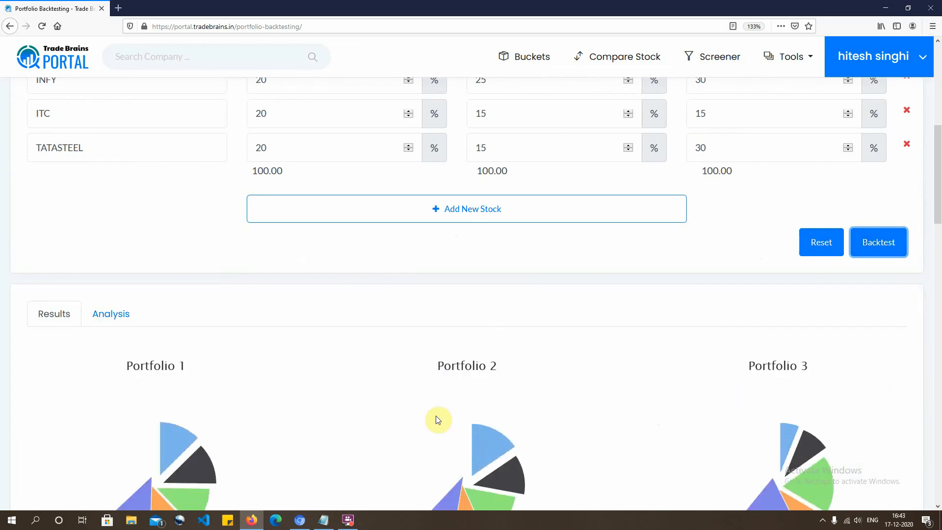
Examine the monthly results: the allocation pies, returns table, Portfolio Growth Chart and Portfolio Returns (%) Chart
scroll(565, 287, up, 4)
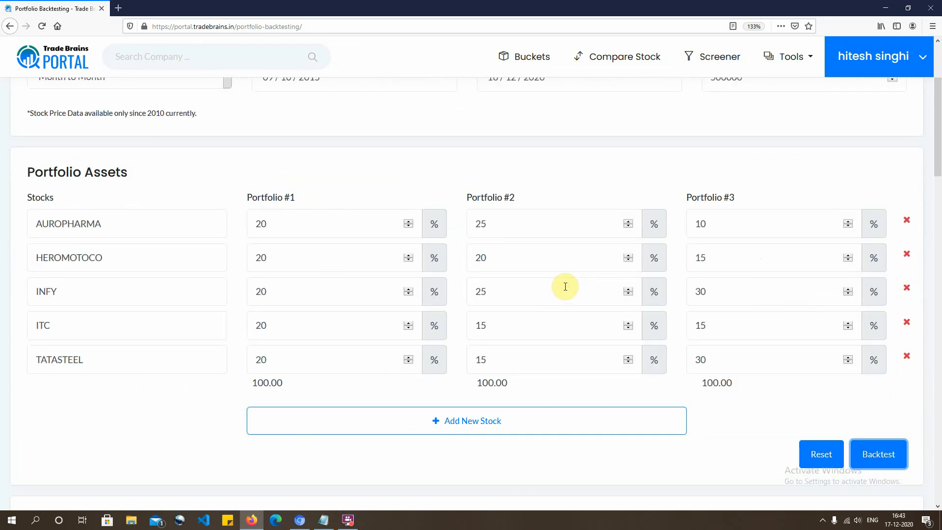
scroll(565, 287, down, 5)
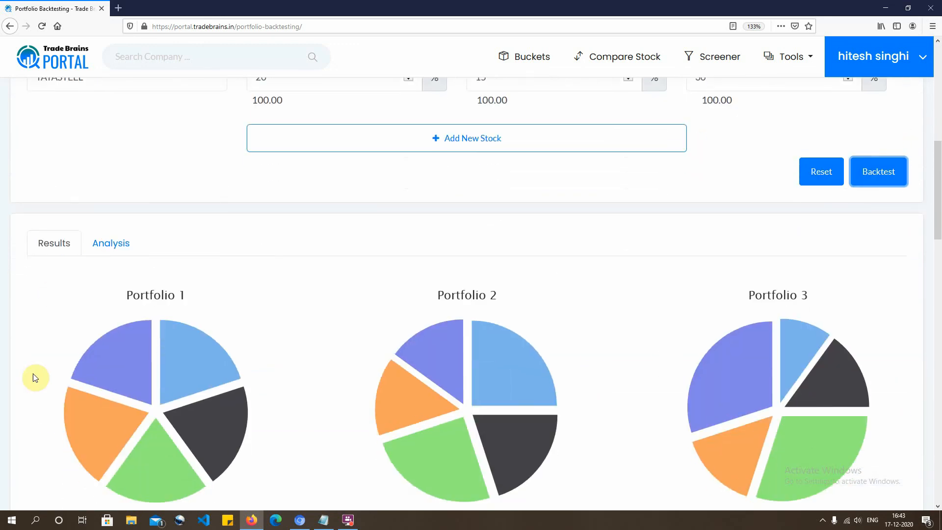
scroll(553, 358, down, 10)
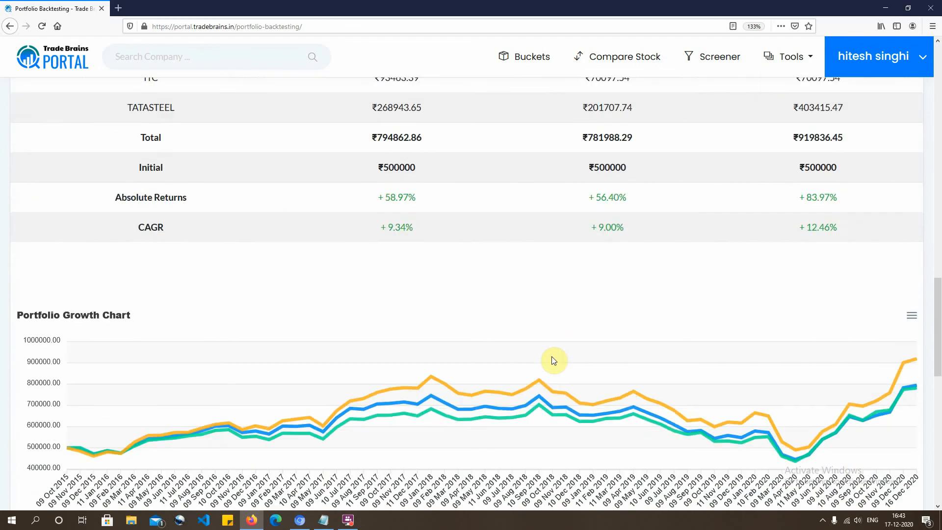
scroll(280, 384, down, 2)
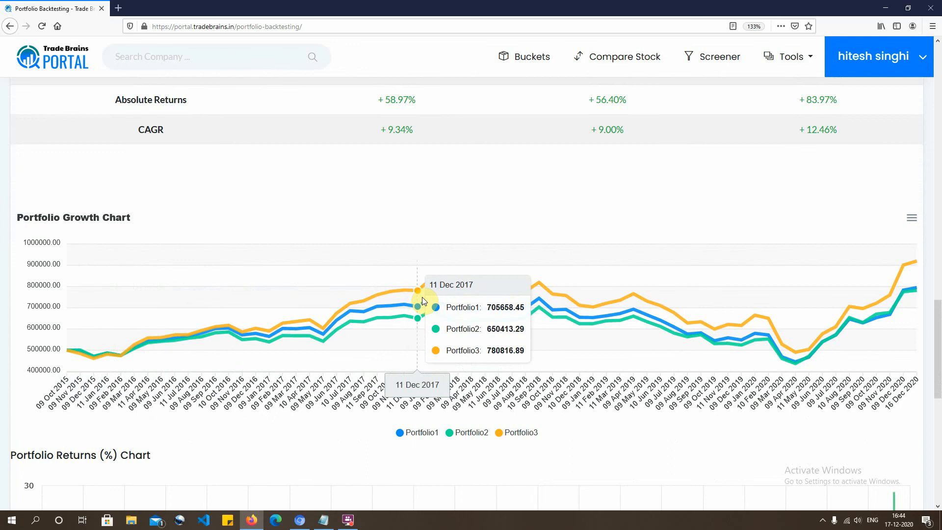
scroll(424, 302, down, 4)
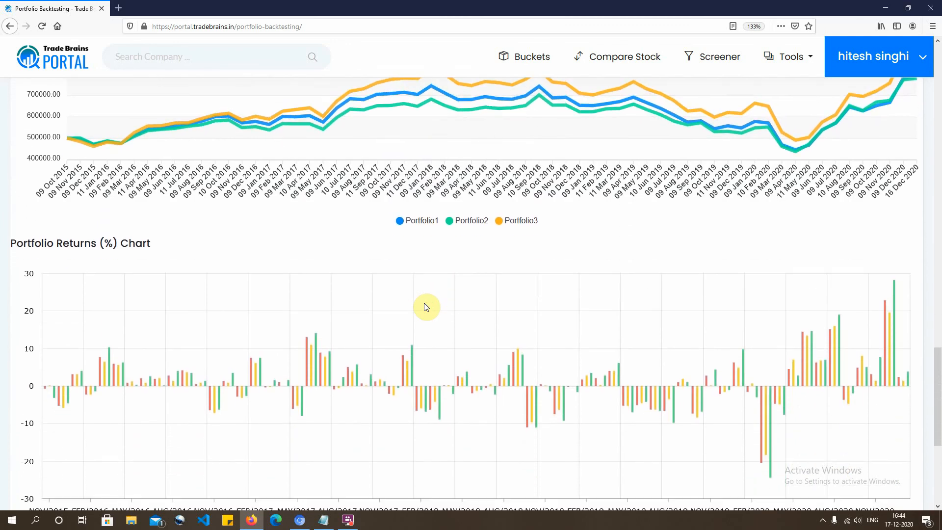
scroll(424, 302, down, 1)
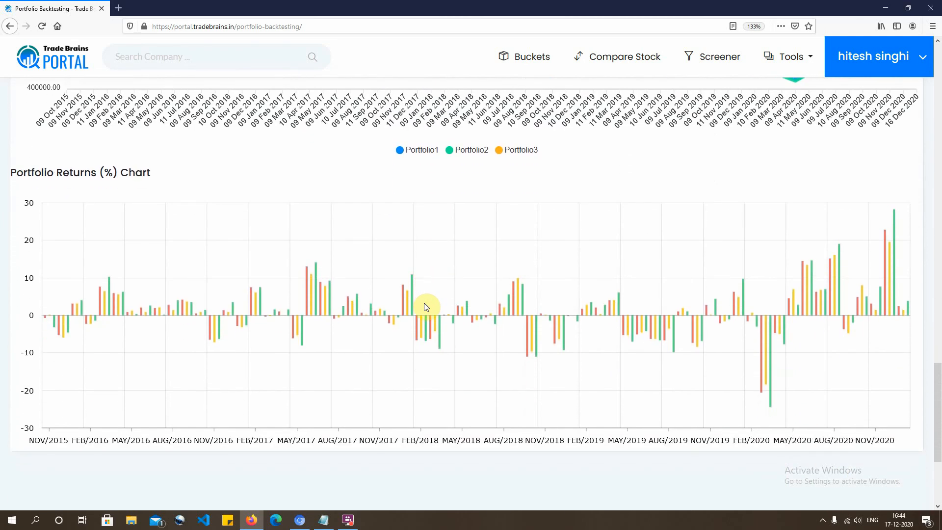
scroll(424, 302, down, 3)
Open the analysis of the monthly backtest and review the stock price table and Portfolio 1's month-on-month growth table
scroll(424, 302, up, 10)
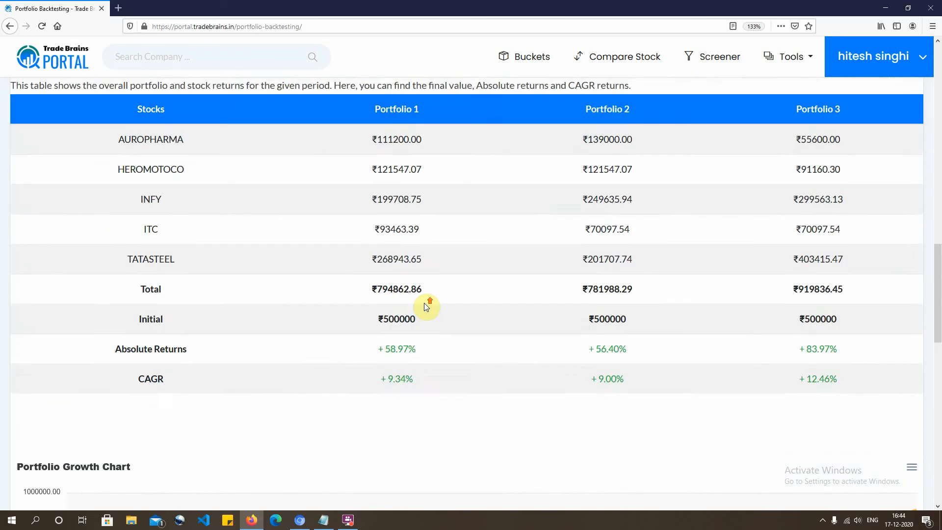
scroll(424, 302, up, 7)
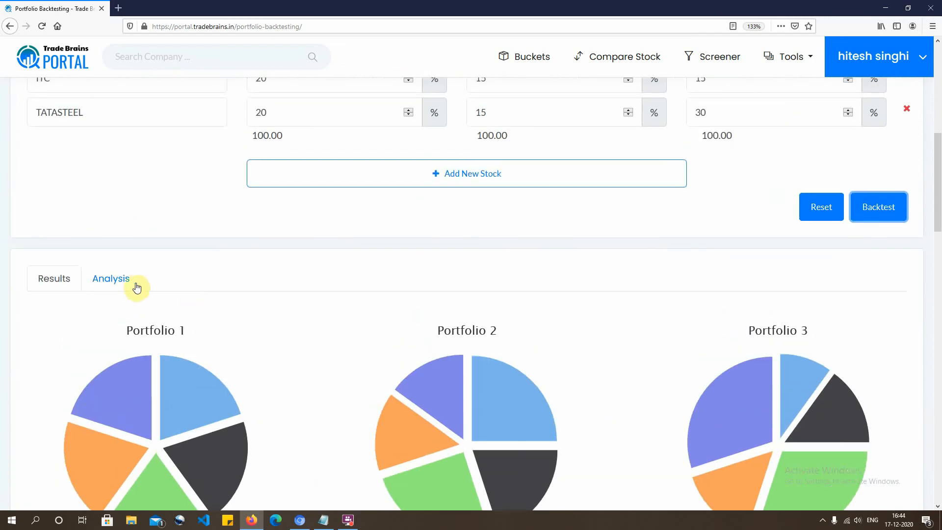
click(129, 281)
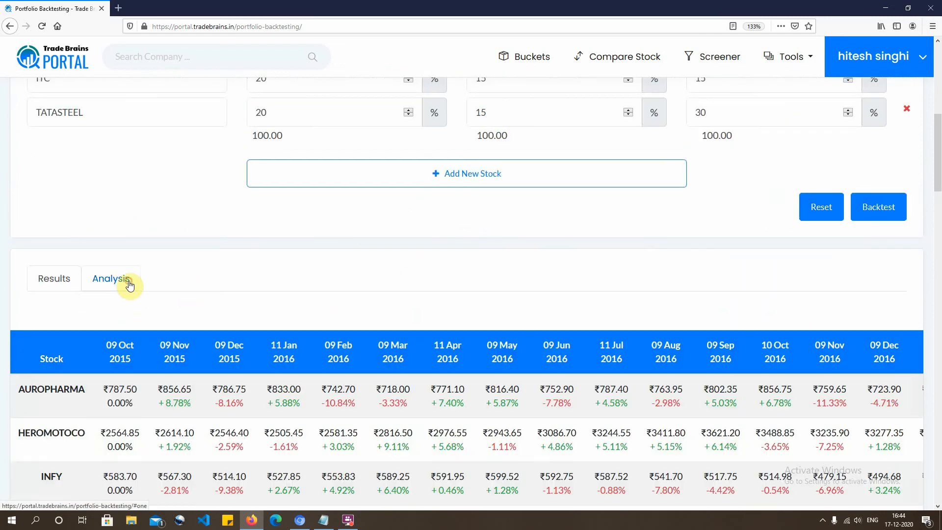
scroll(254, 322, down, 2)
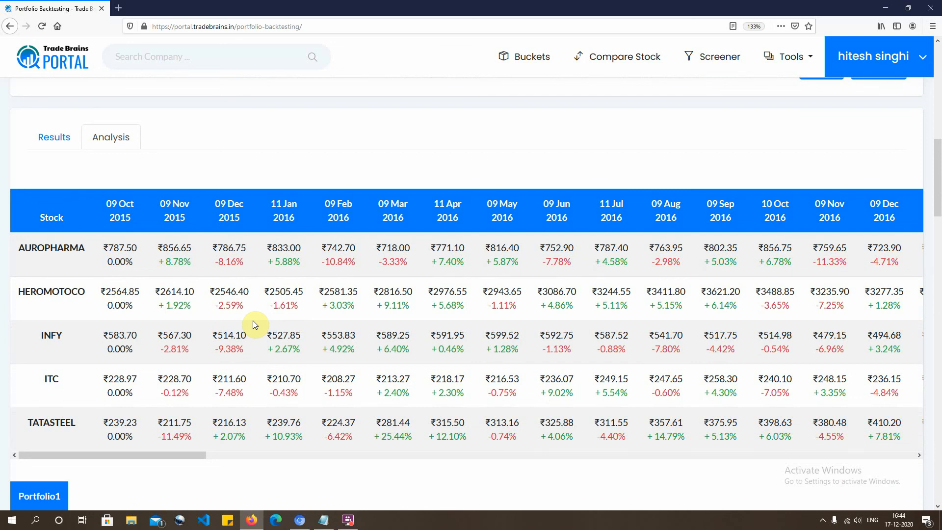
scroll(385, 296, down, 5)
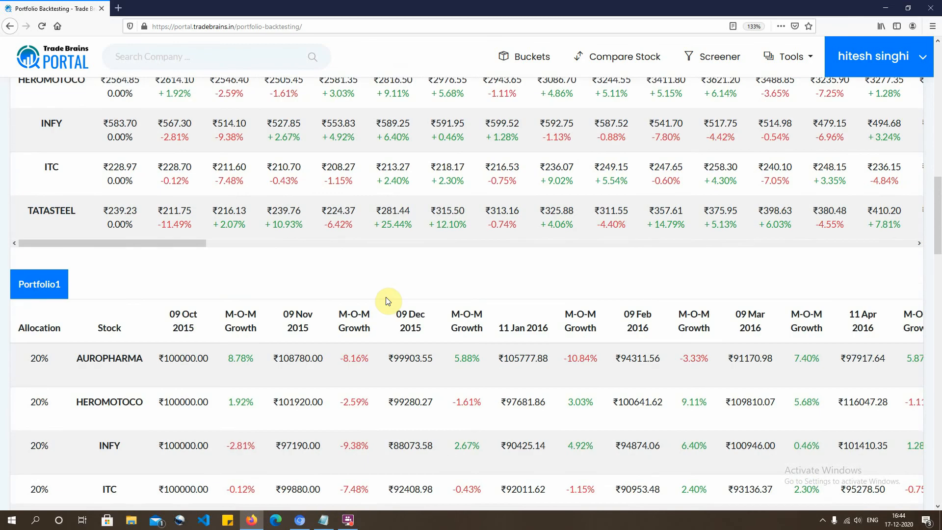
scroll(386, 296, down, 1)
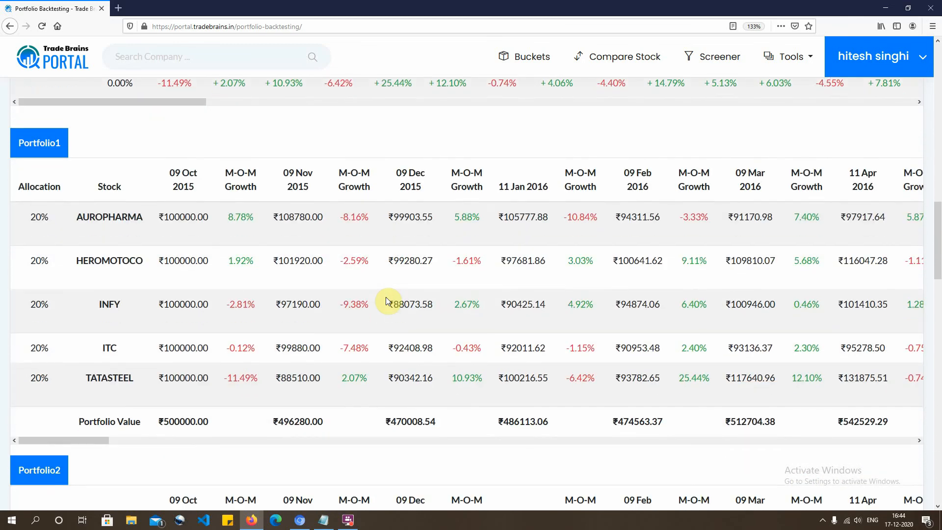
drag(89, 440, 89, 437)
Examine the month-on-month growth tables of Portfolio 2 and Portfolio 3, including Portfolio 2's columns up to September 2016
scroll(137, 328, down, 4)
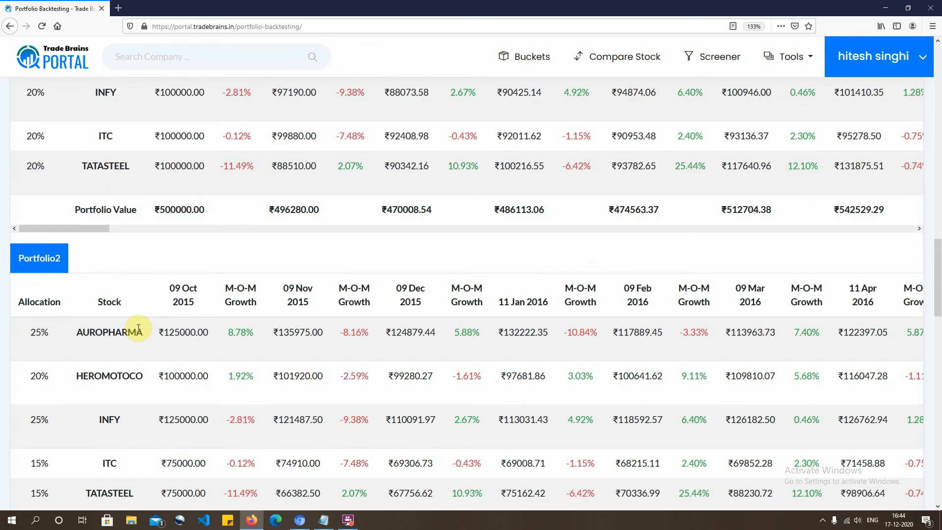
scroll(138, 328, down, 3)
scroll(138, 329, down, 3)
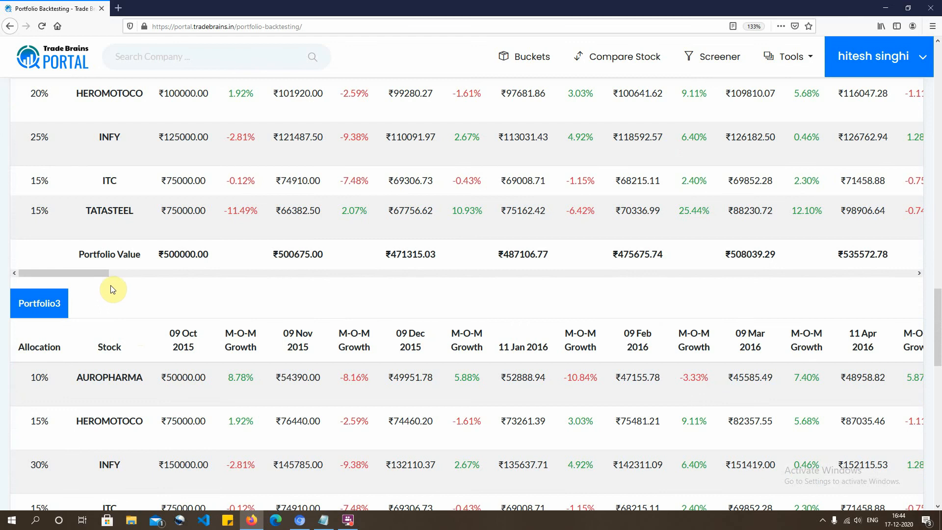
scroll(105, 276, up, 2)
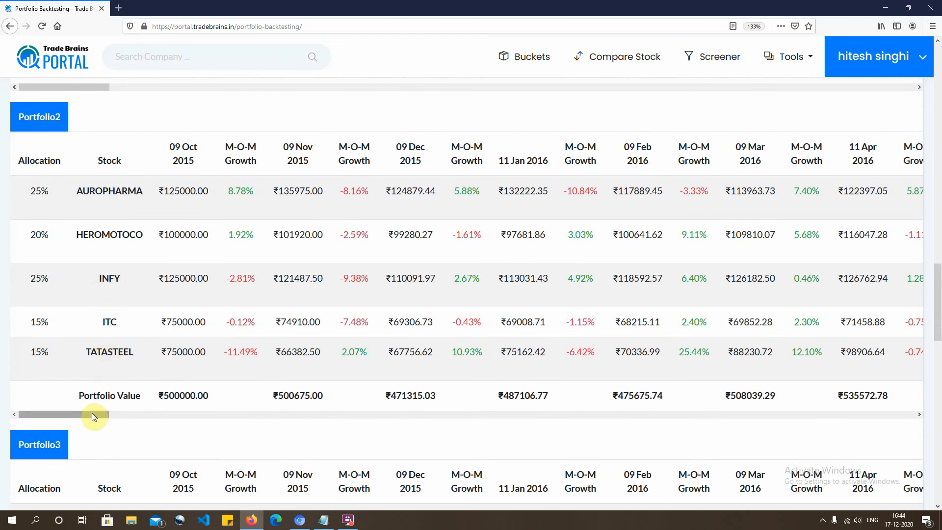
drag(92, 413, 160, 422)
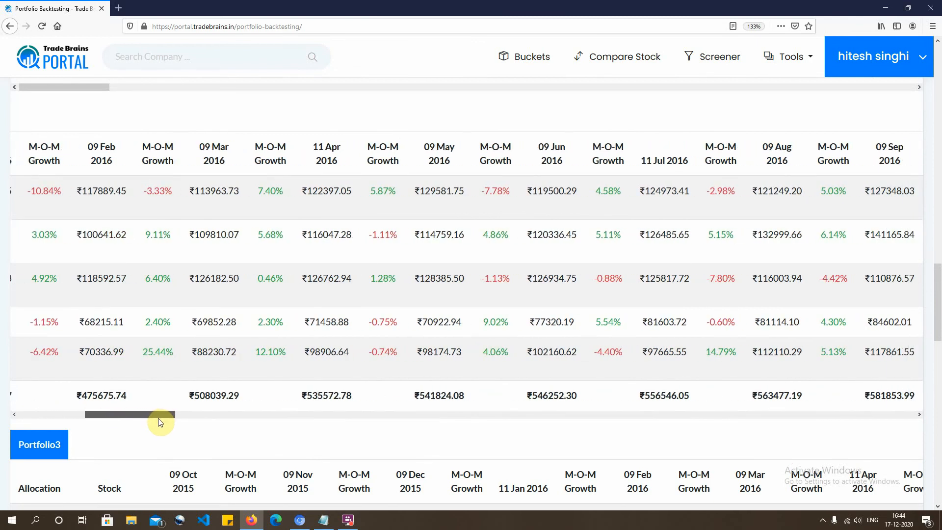
drag(160, 421, 58, 446)
Return to the backtest setup and review the stock allocations, time period, dates and initial amount
scroll(232, 409, up, 1)
scroll(232, 408, up, 10)
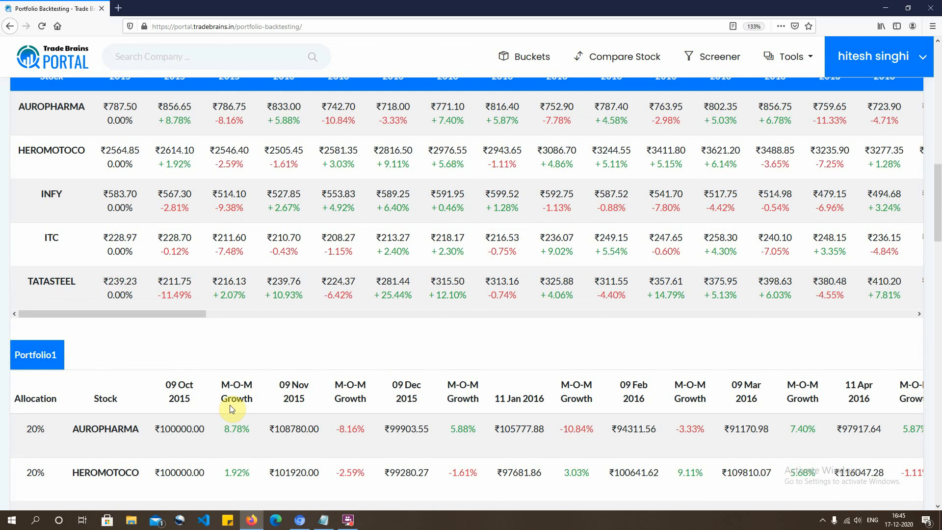
scroll(363, 309, up, 6)
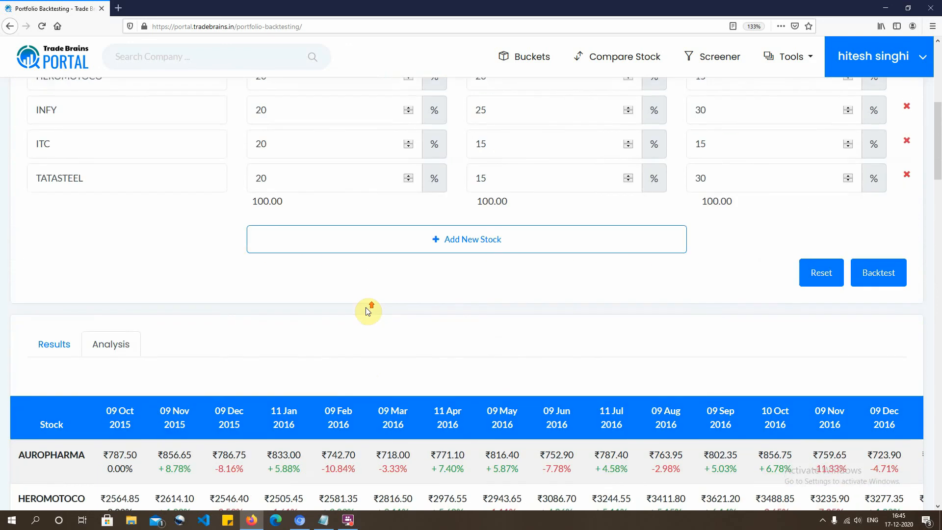
scroll(366, 309, up, 4)
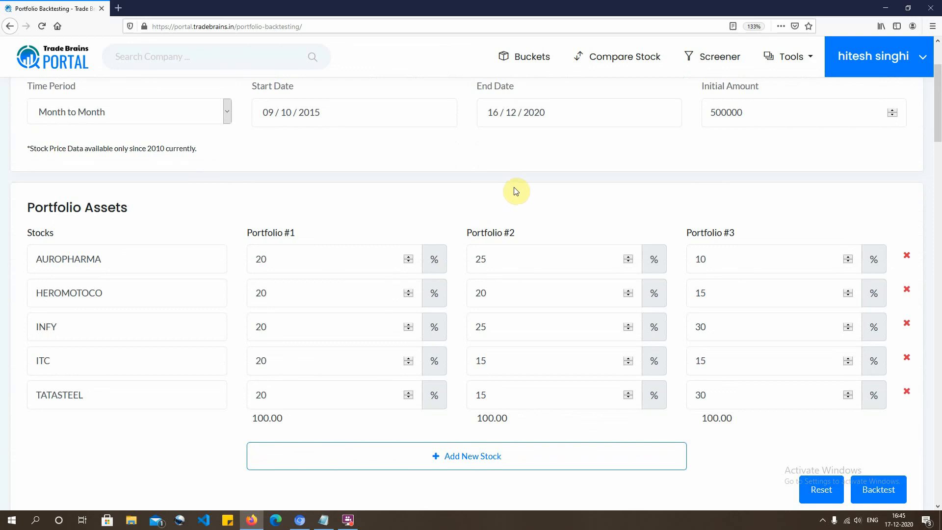
scroll(519, 212, up, 3)
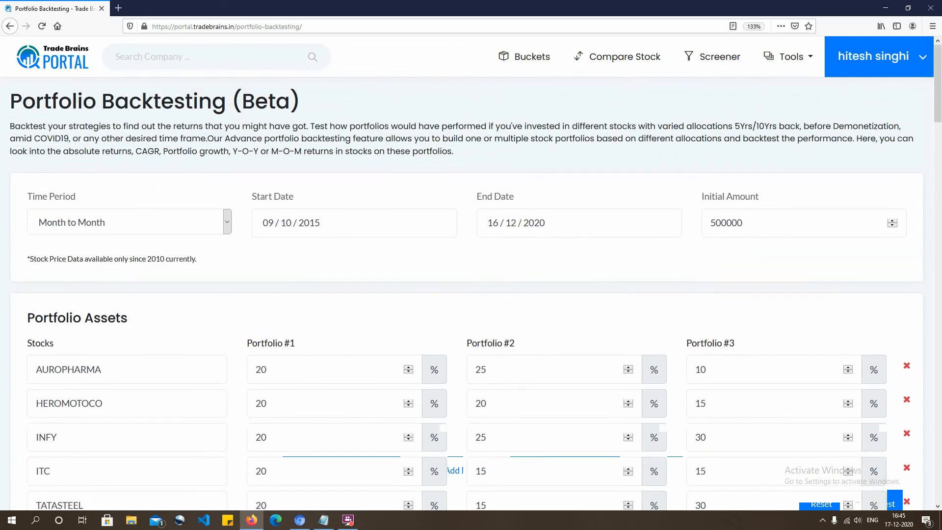